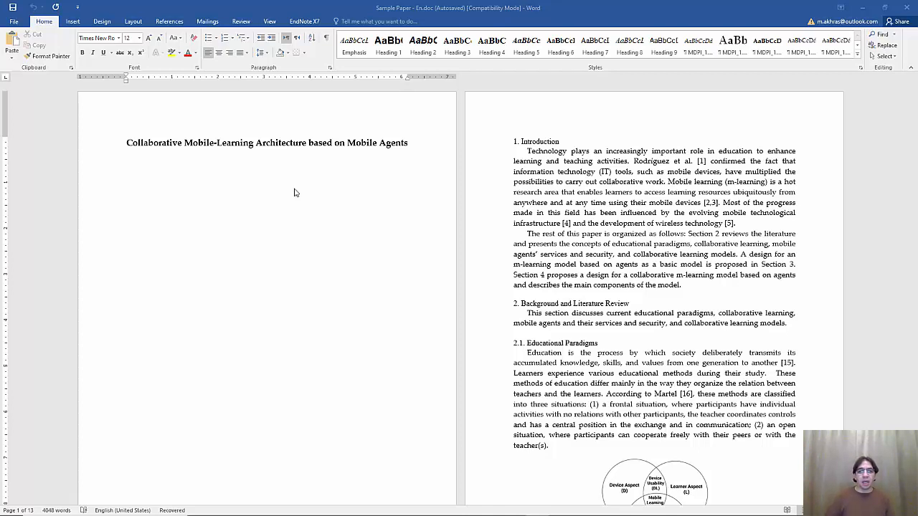
Insert an Automatic Table 1 contents below the title and dismiss the no-entries notice
left_click(308, 184)
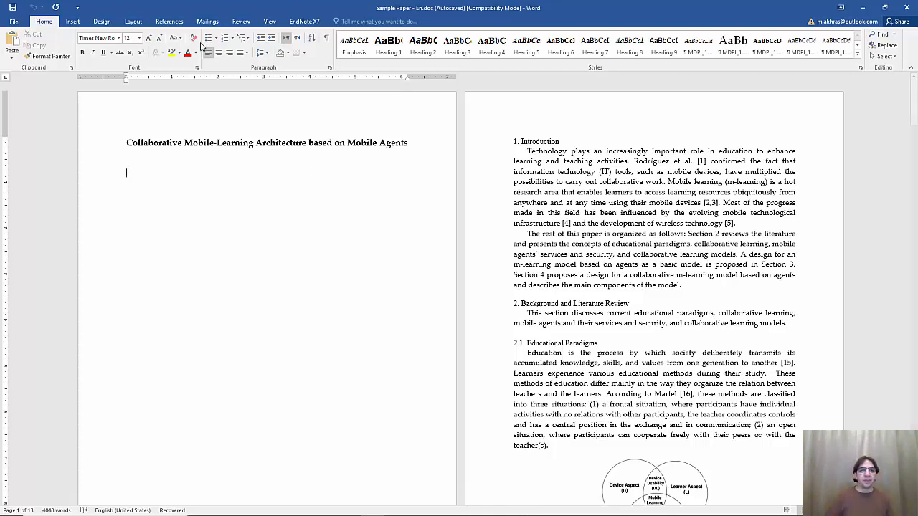
left_click(173, 22)
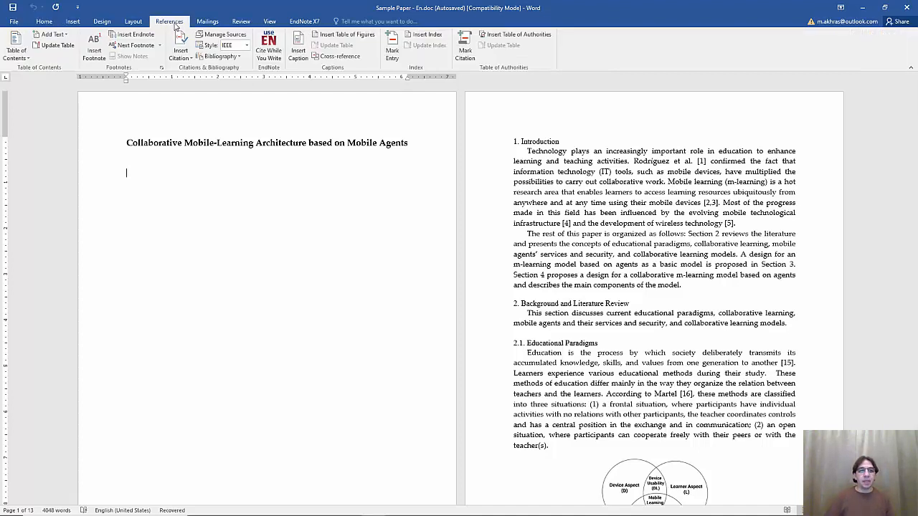
left_click(16, 47)
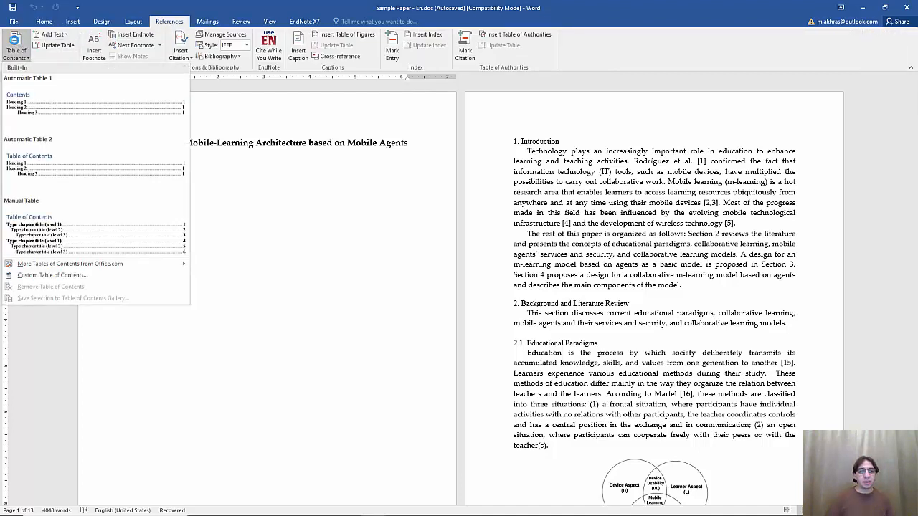
left_click(33, 116)
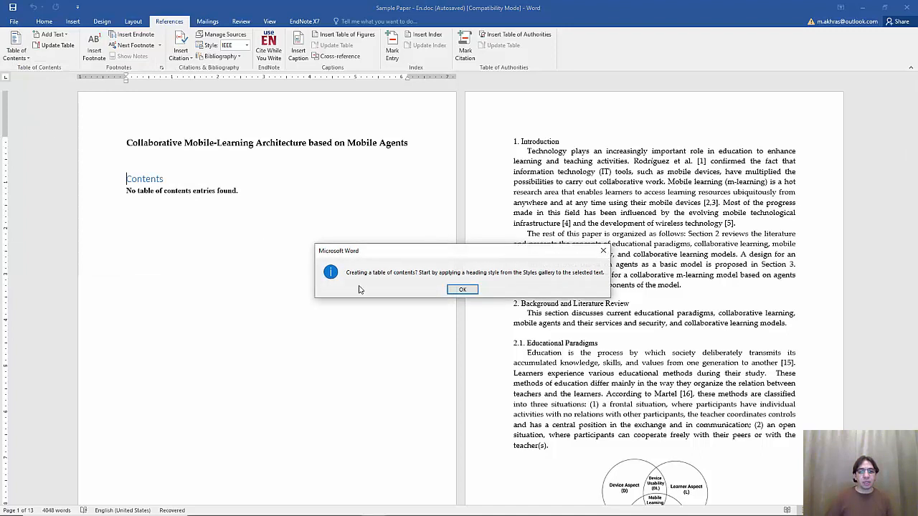
left_click(462, 290)
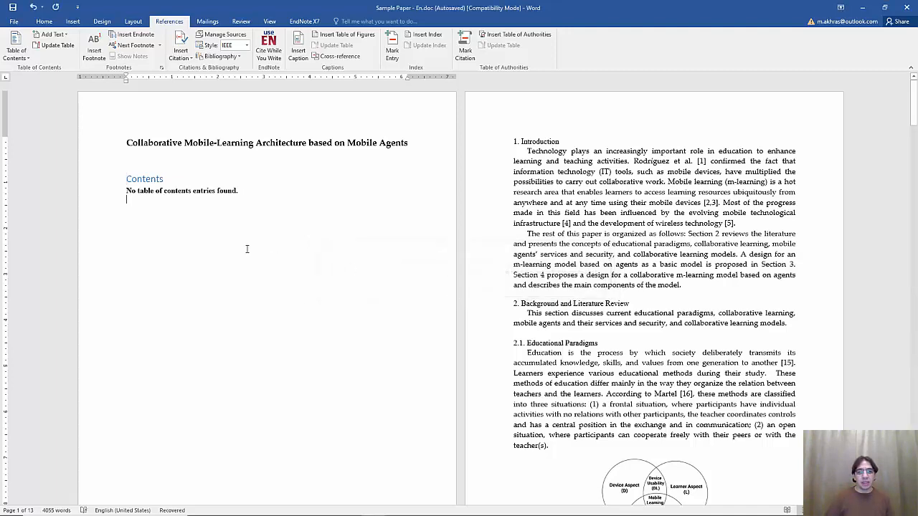
Insert a Table of Figures, then a second list using the Table caption label
left_click(336, 36)
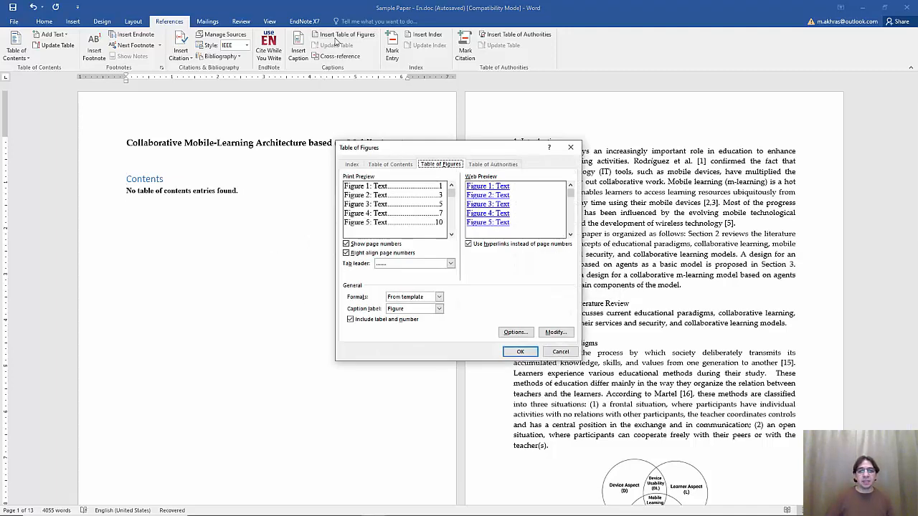
left_click(518, 356)
key("Return")
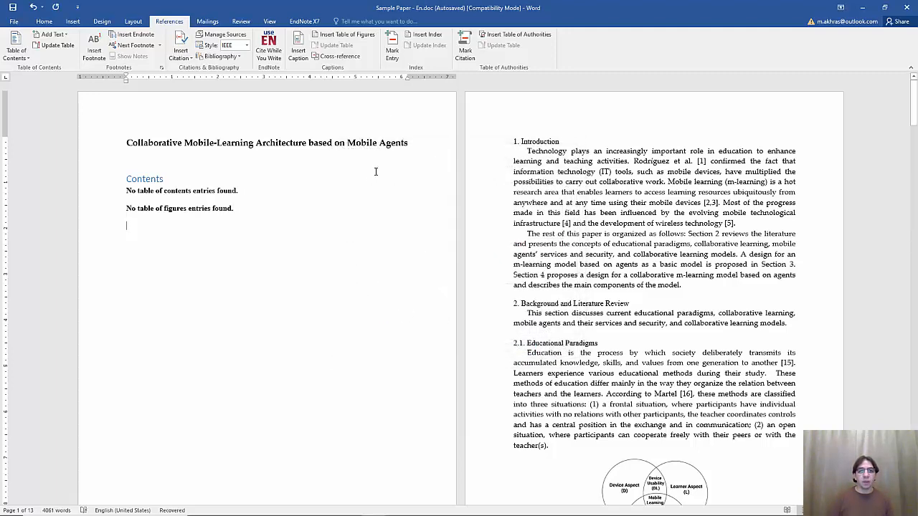
left_click(356, 37)
left_click(439, 308)
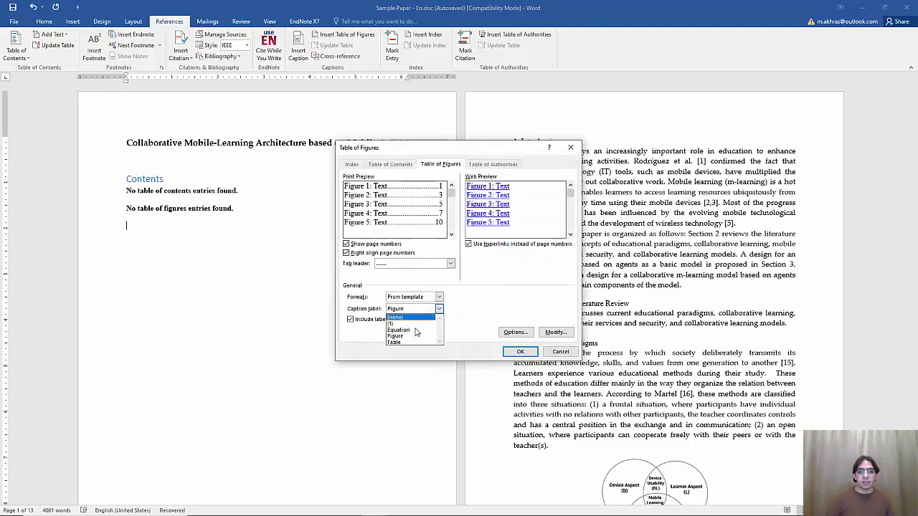
left_click(416, 343)
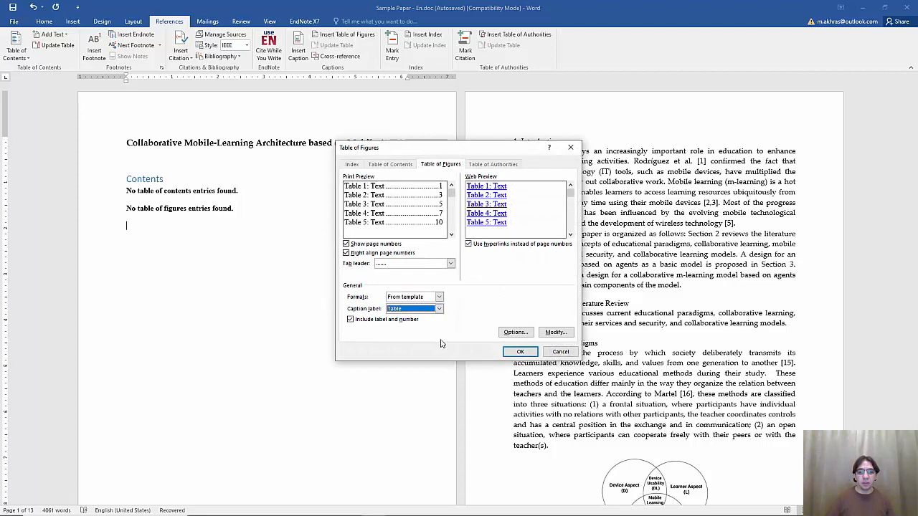
left_click(520, 352)
Select the Contents heading and both empty lists and delete them
key("shift+Up")
key("shift+Up")
key("shift+Up")
key("shift+Up")
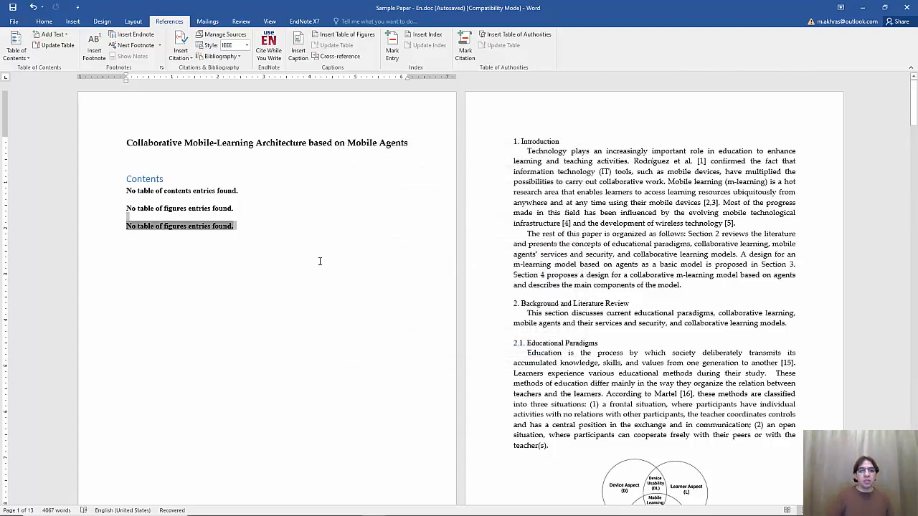
key("shift+Home")
key("Delete")
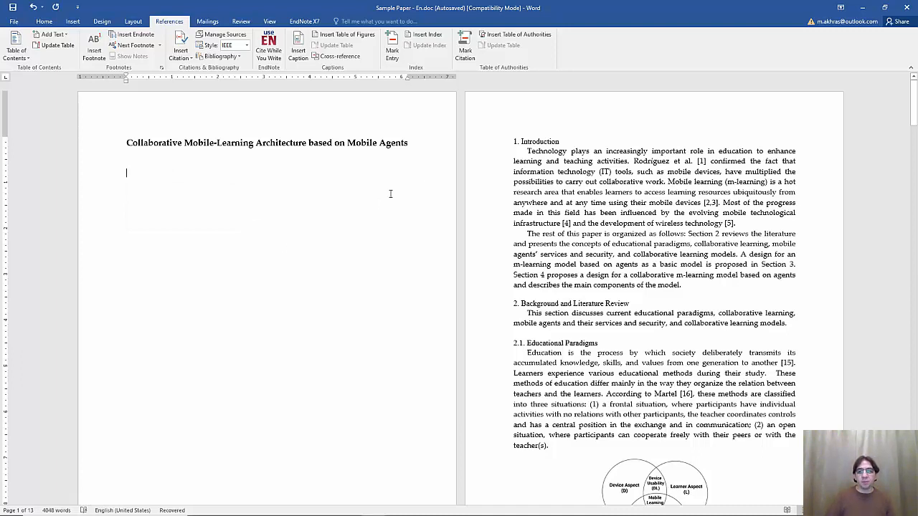
Apply Heading 1 to '1. Introduction' and '2. Background and Literature Review', Heading 2 to '2.1. Educational Paradigms'
triple_click(520, 143)
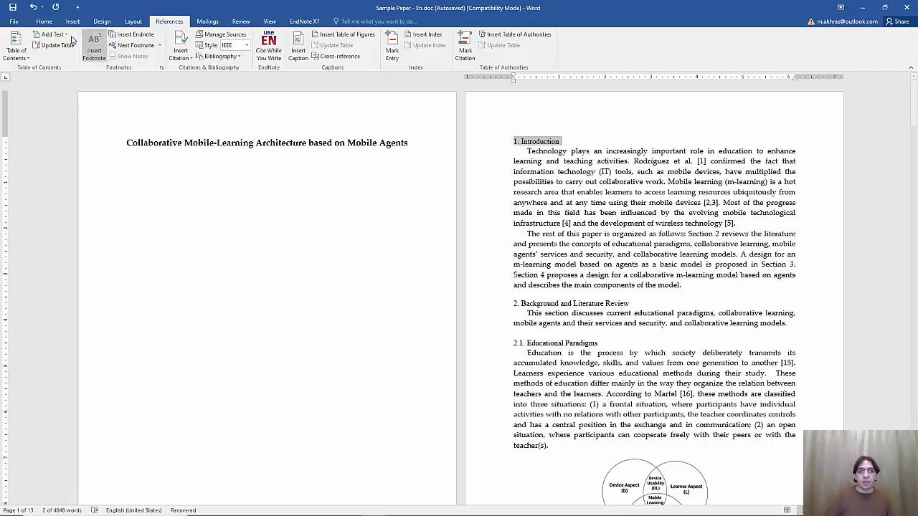
left_click(47, 23)
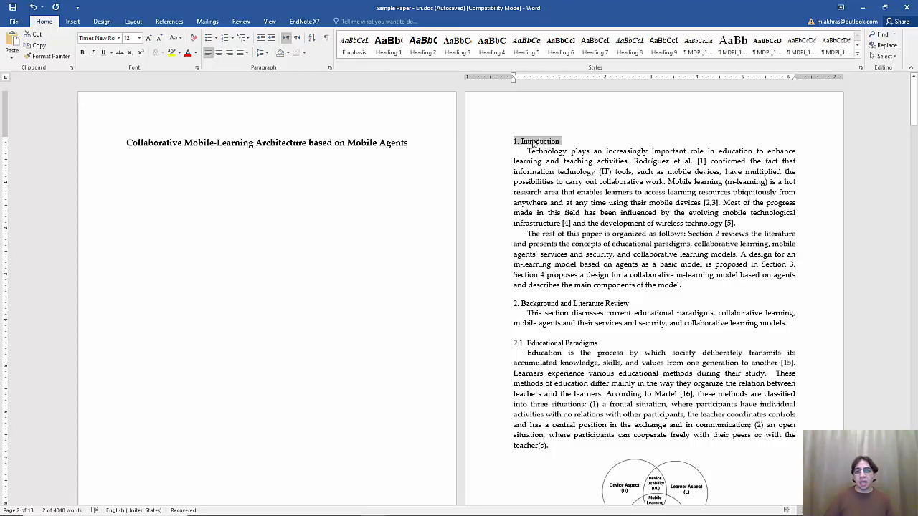
left_click(390, 44)
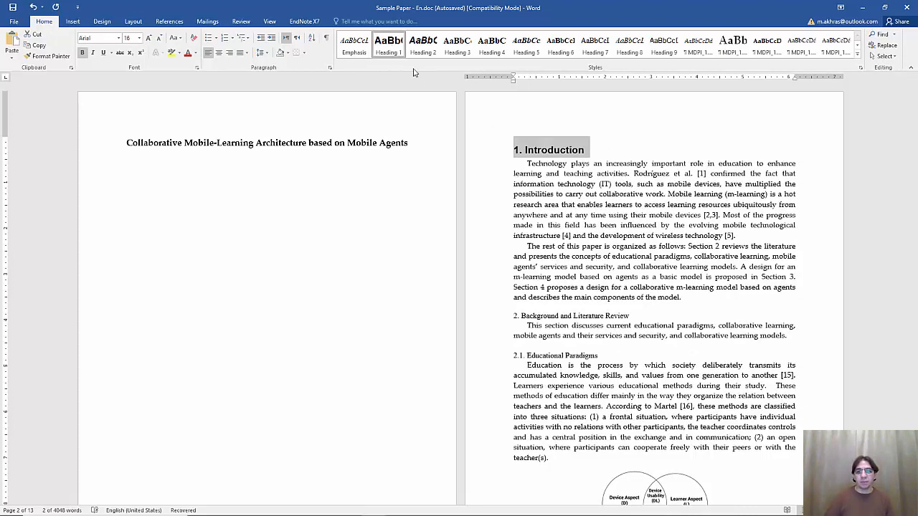
scroll(512, 222, "down", 3)
triple_click(541, 204)
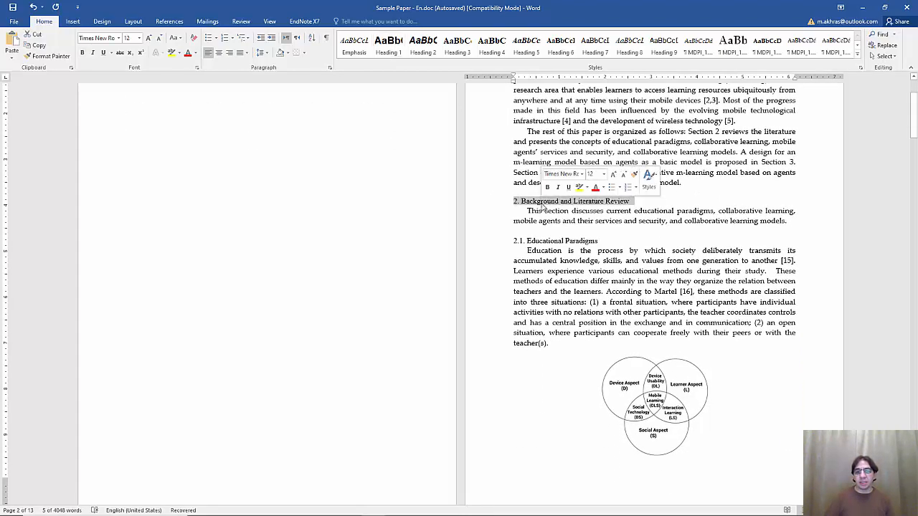
left_click(390, 45)
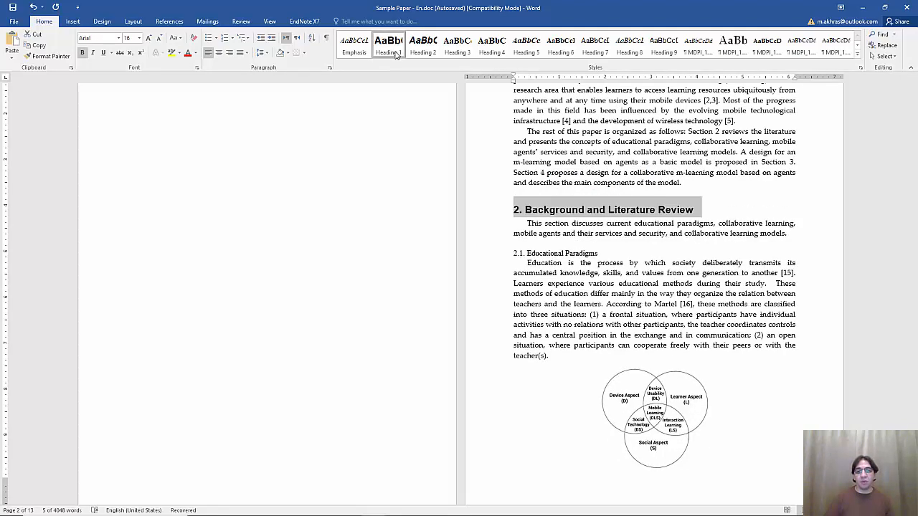
triple_click(542, 253)
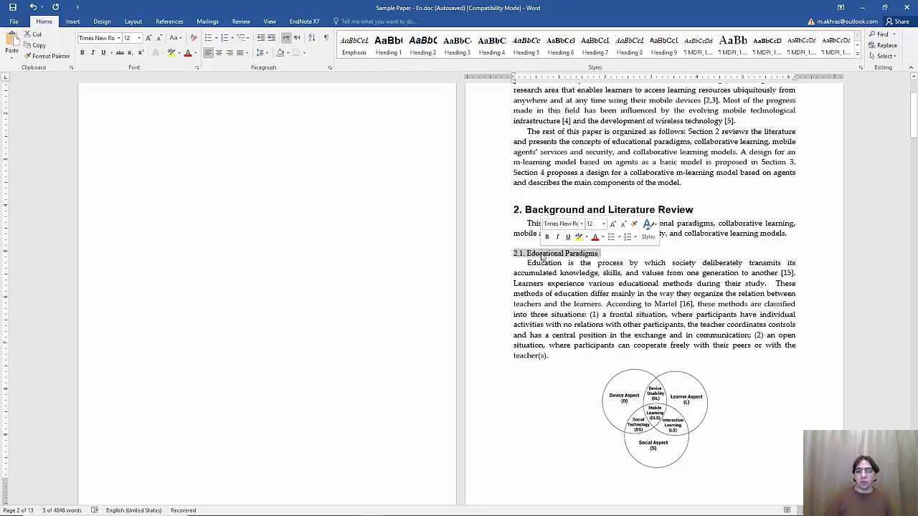
left_click(423, 47)
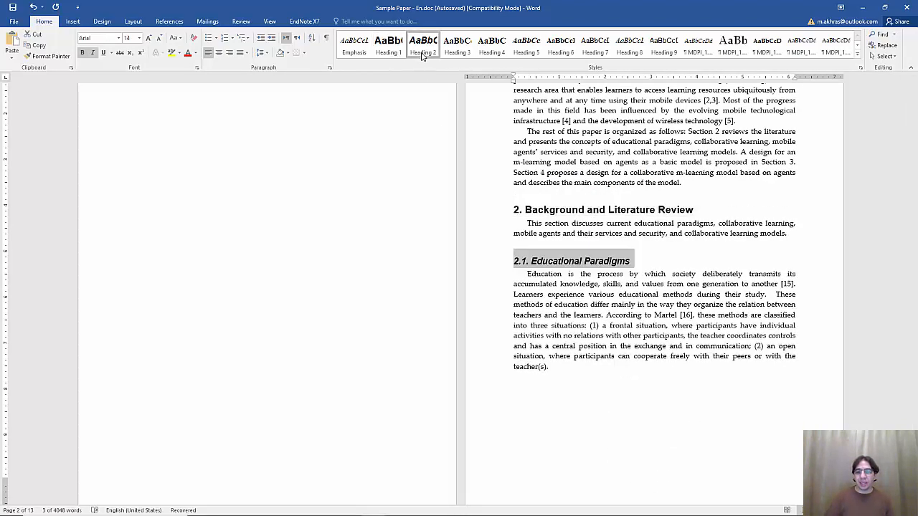
scroll(199, 285, "down", 4)
scroll(200, 287, "down", 7)
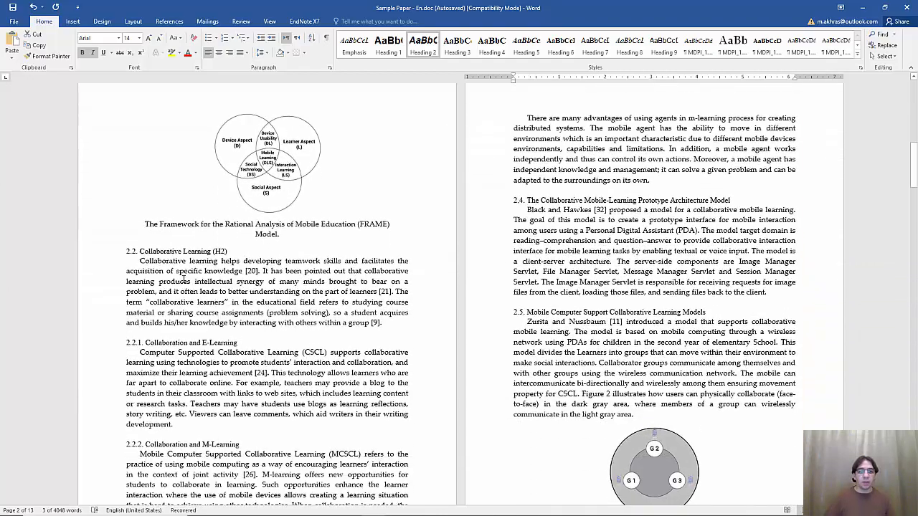
Style '2.2. Collaborative Learning' as Heading 2, and 2.2.1 and 2.2.2 as Heading 3
double_click(162, 251)
triple_click(162, 250)
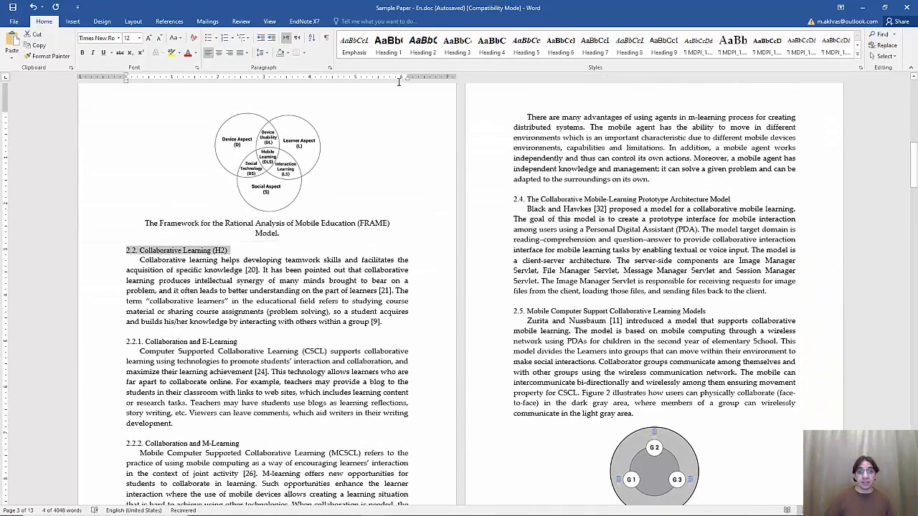
left_click(423, 47)
scroll(304, 229, "down", 2)
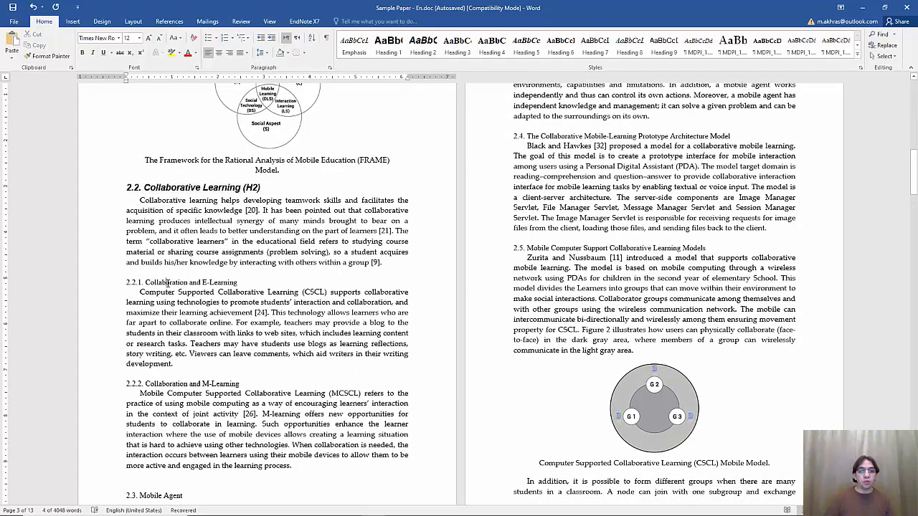
triple_click(165, 284)
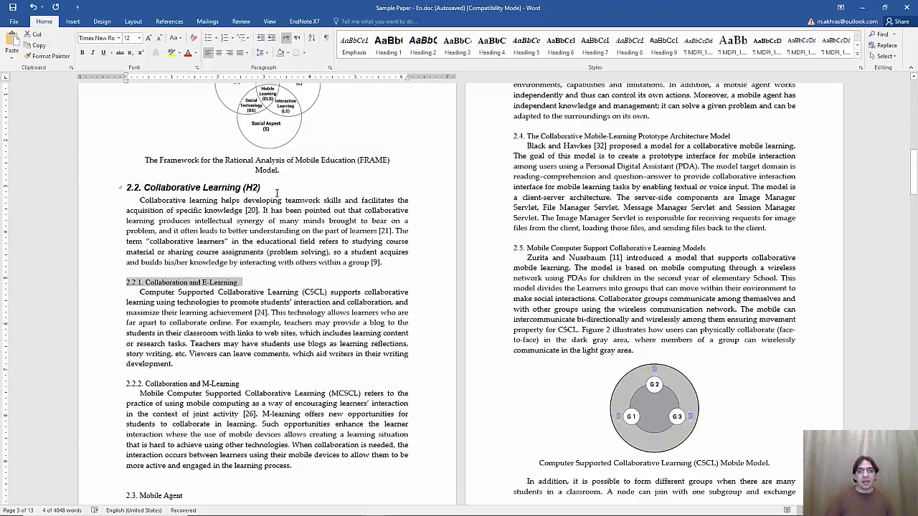
left_click(426, 47)
left_click(457, 47)
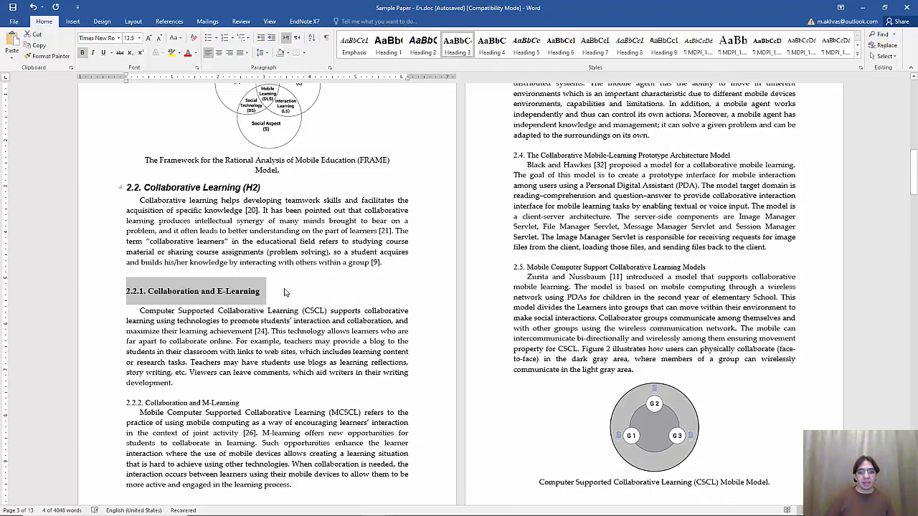
scroll(188, 294, "down", 3)
triple_click(189, 294)
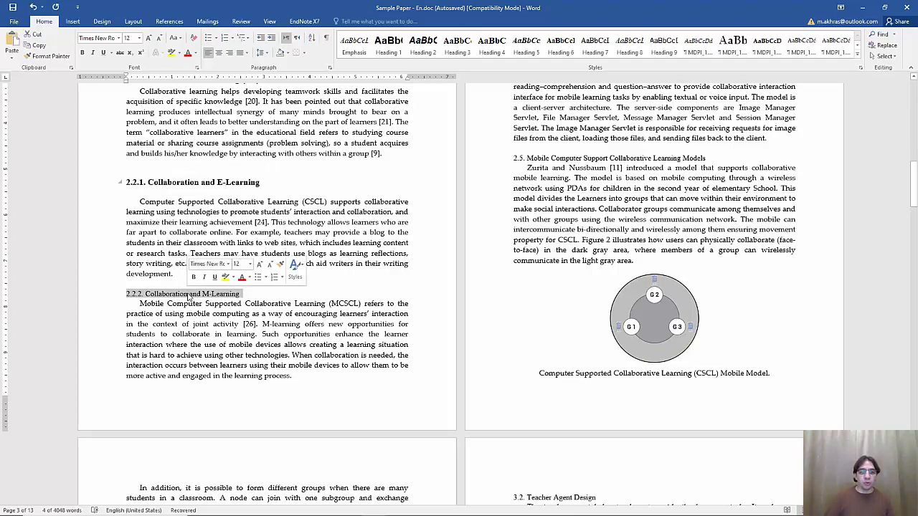
left_click(470, 43)
Apply Heading 2 to the 2.3 Mobile Agent, 2.4 and 2.5 section titles
scroll(547, 238, "up", 8)
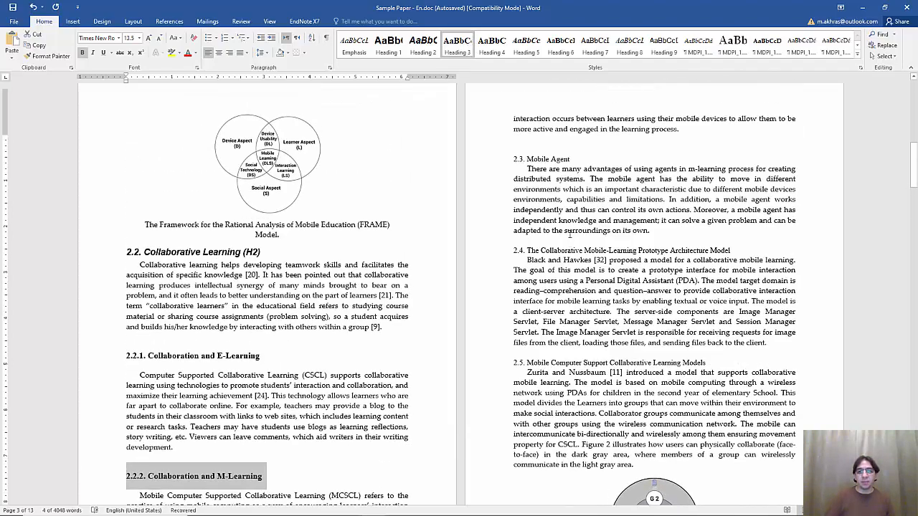
triple_click(547, 239)
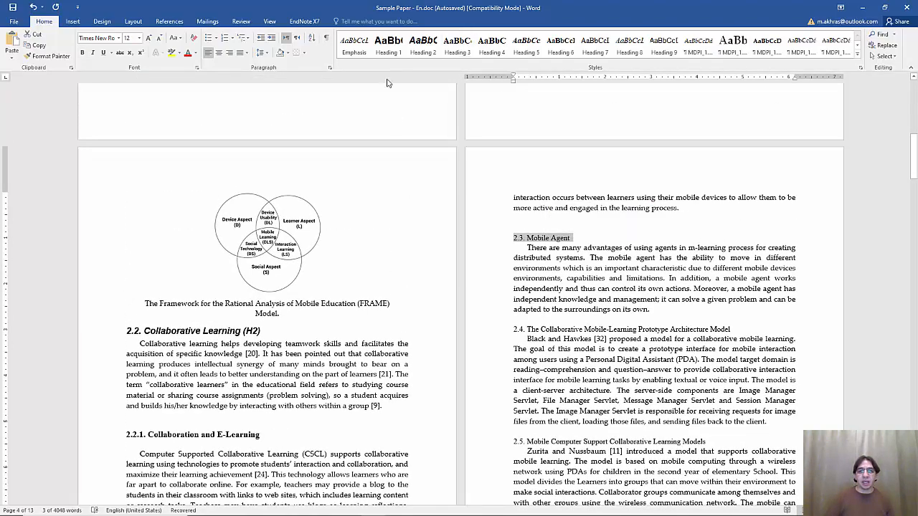
left_click(424, 45)
scroll(546, 322, "down", 2)
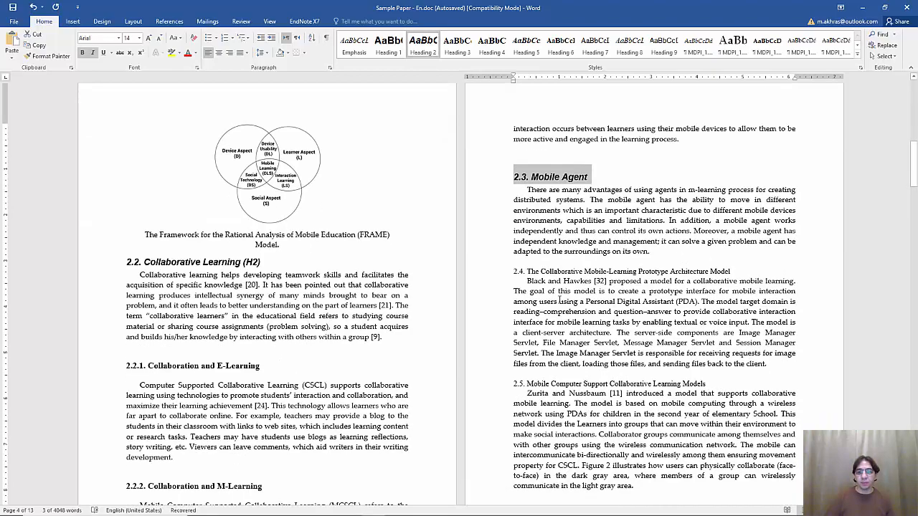
triple_click(549, 271)
left_click(423, 45)
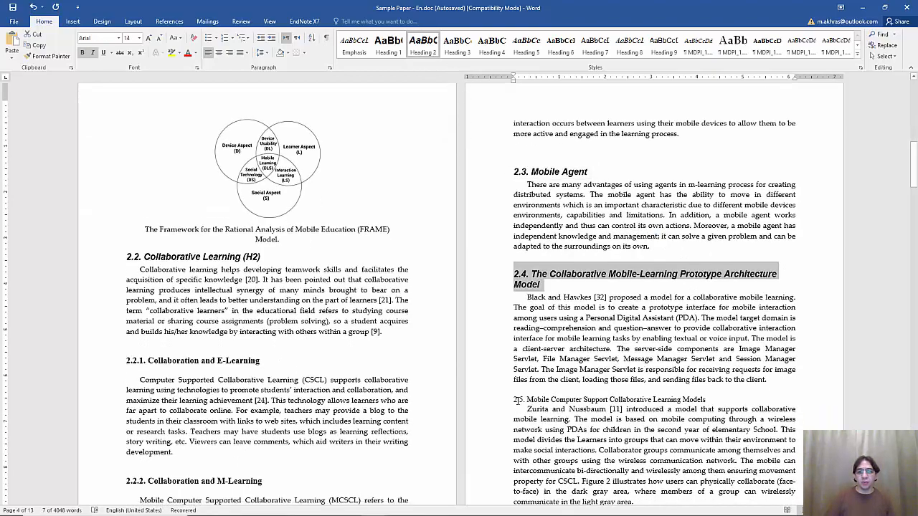
scroll(558, 337, "down", 4)
triple_click(547, 276)
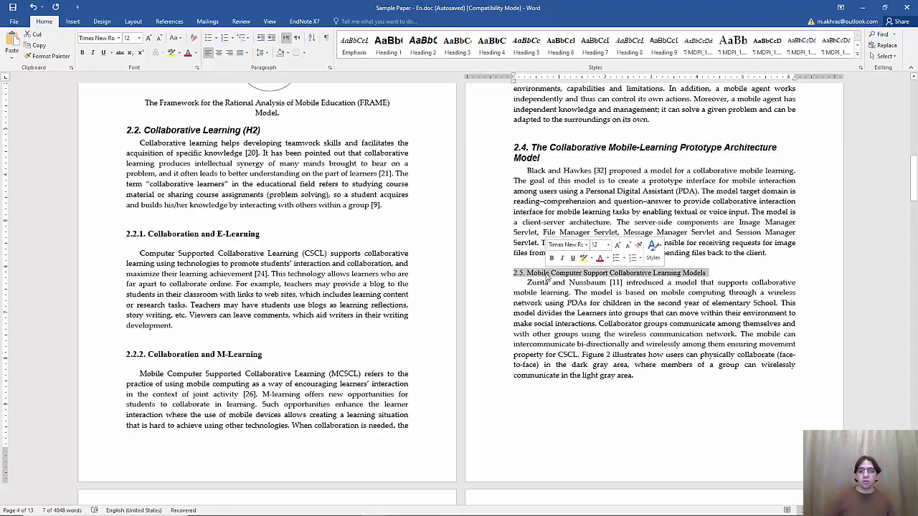
left_click(426, 57)
scroll(632, 287, "down", 3)
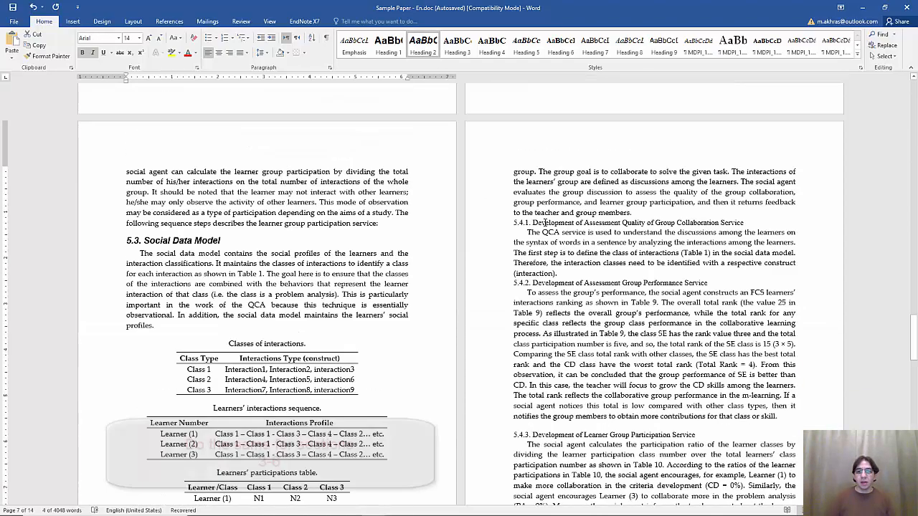
triple_click(547, 224)
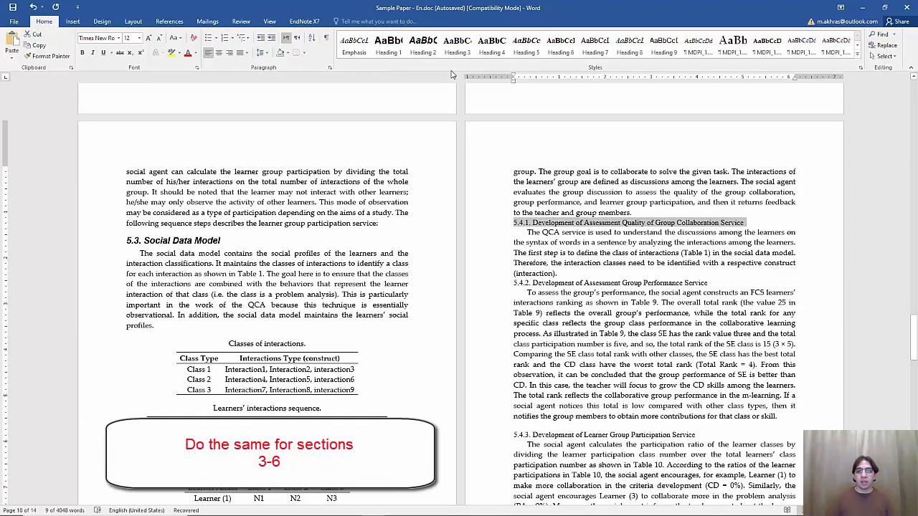
Apply Heading 3 to the 5.4.1, 5.4.2 and 5.4.3 section titles
left_click(457, 45)
scroll(546, 231, "down", 2)
triple_click(548, 224)
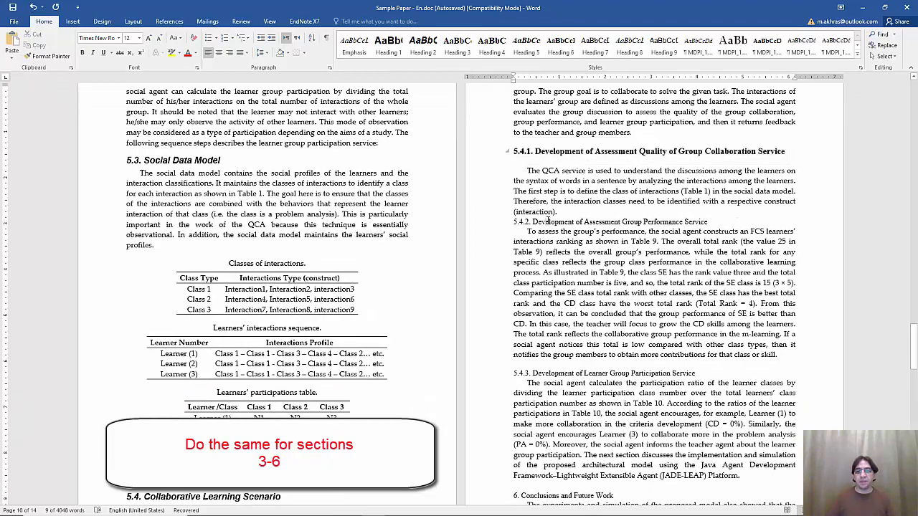
left_click(458, 45)
scroll(568, 282, "down", 3)
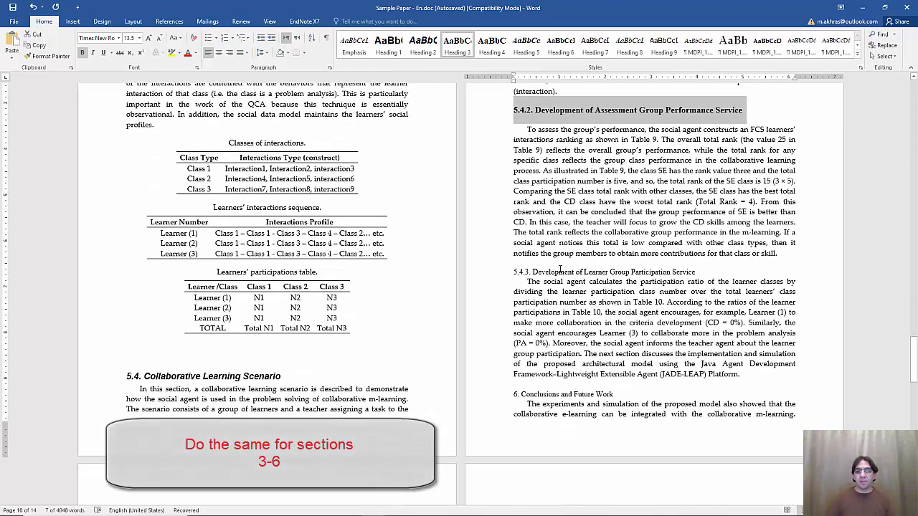
left_click_drag(513, 273, 696, 273)
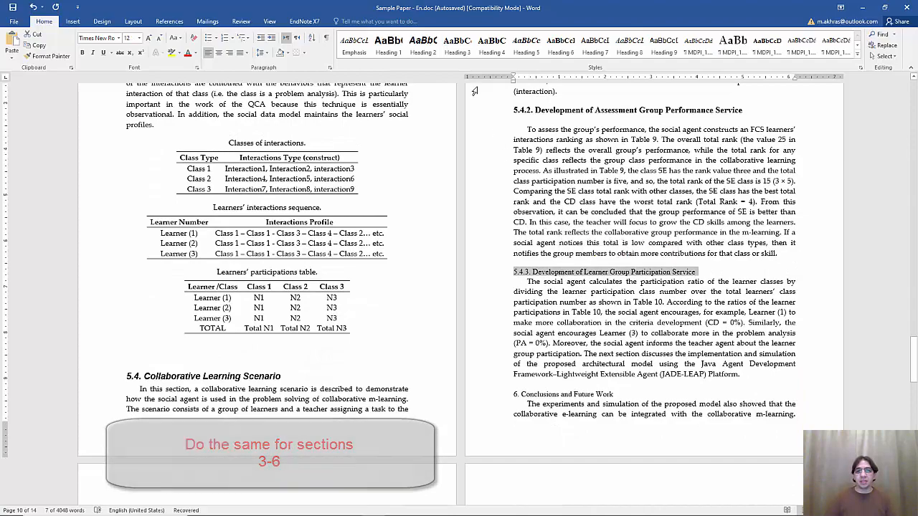
left_click(457, 44)
Apply Heading 1 to '6. Conclusions and Future Work' and 'References', then return below the title
scroll(540, 351, "down", 2)
triple_click(540, 351)
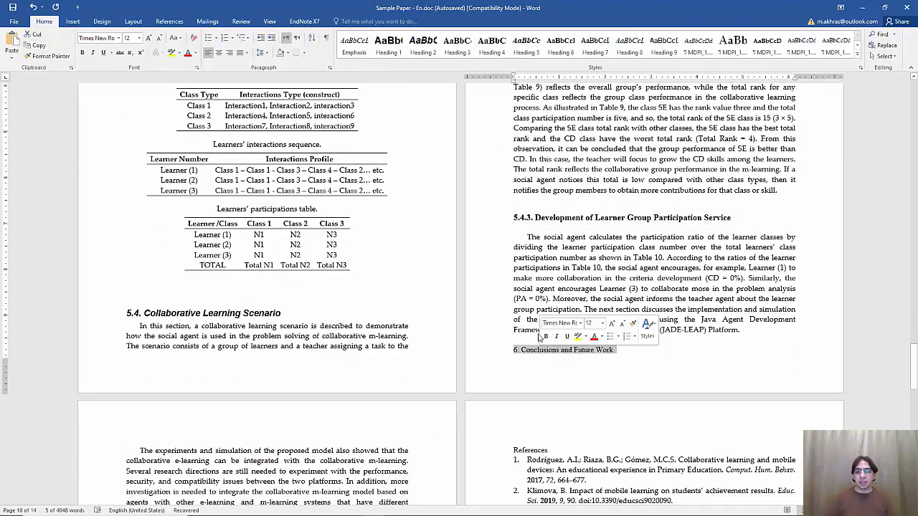
left_click(389, 45)
scroll(252, 300, "down", 1)
scroll(252, 300, "down", 3)
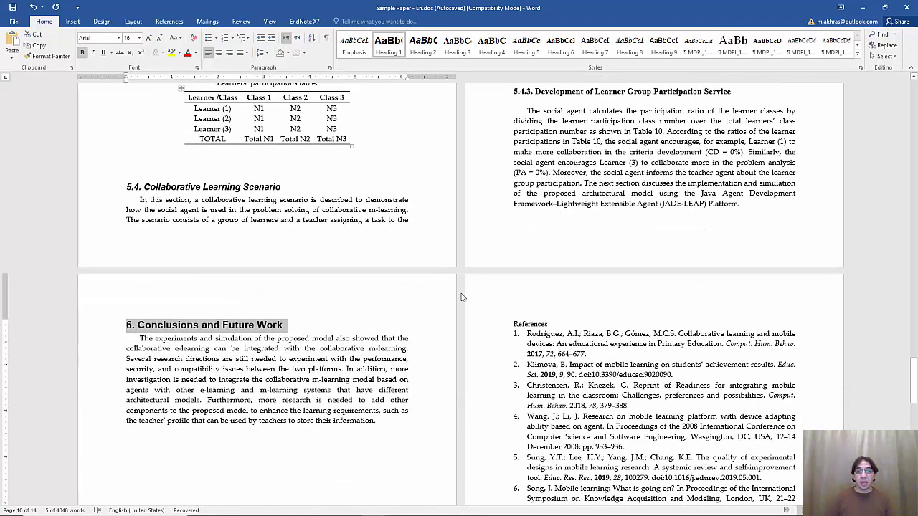
double_click(531, 324)
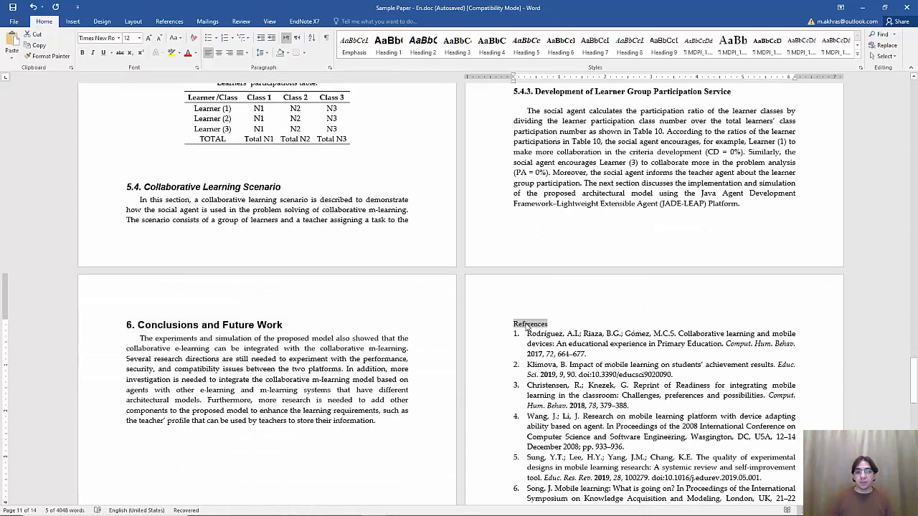
left_click(388, 45)
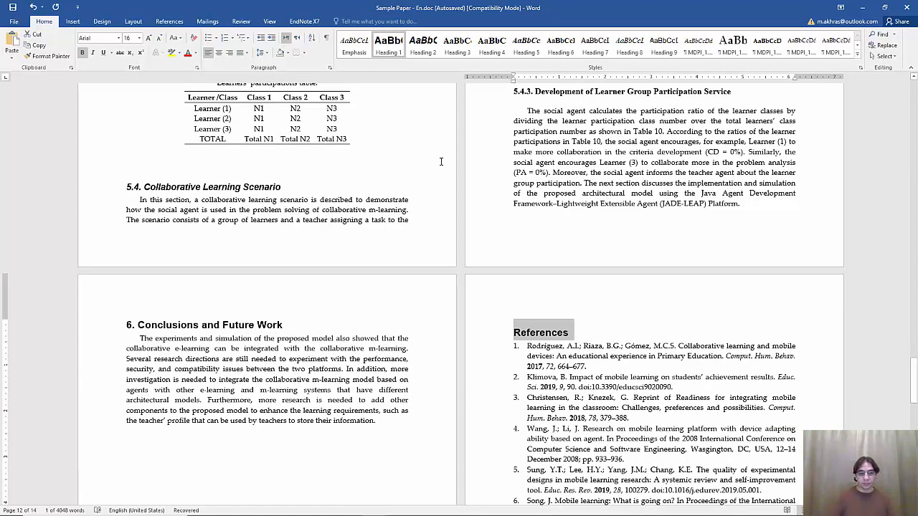
key("ctrl+Home")
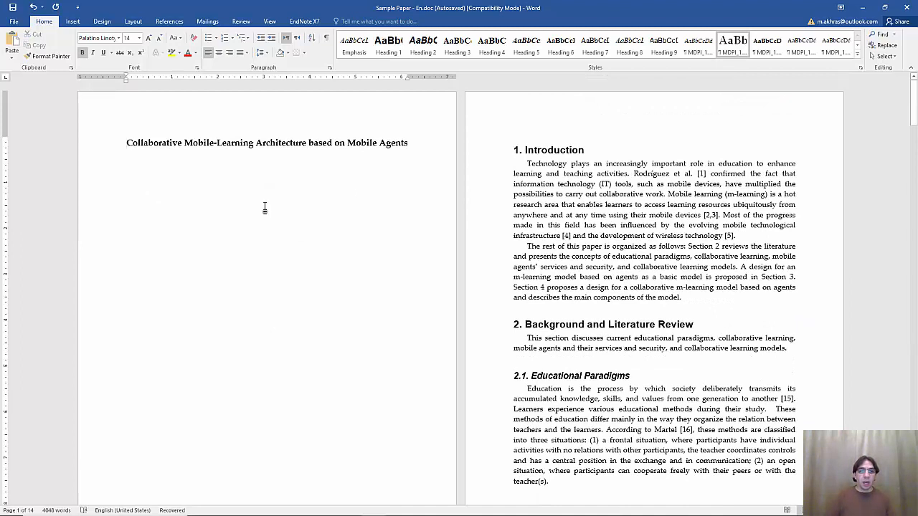
left_click(224, 174)
Add an Automatic Table 1 contents listing 1. Introduction through References below the title
left_click(219, 174)
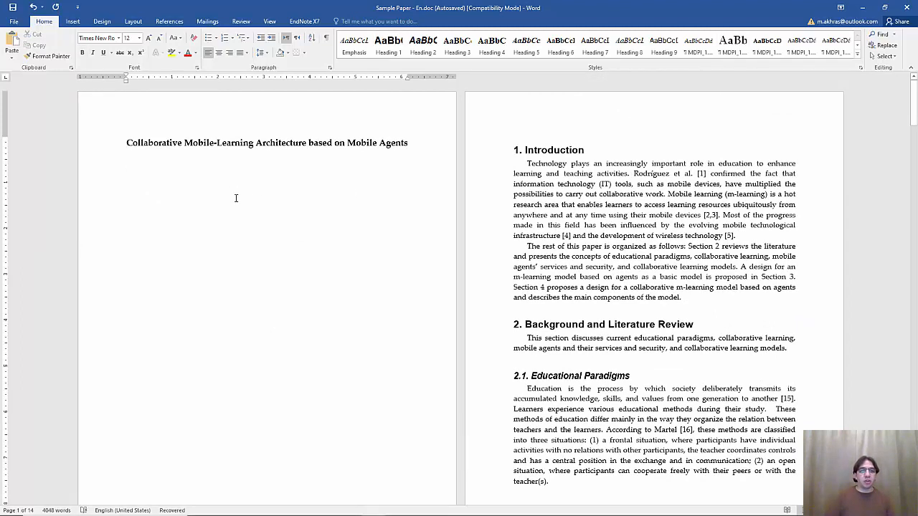
left_click(170, 20)
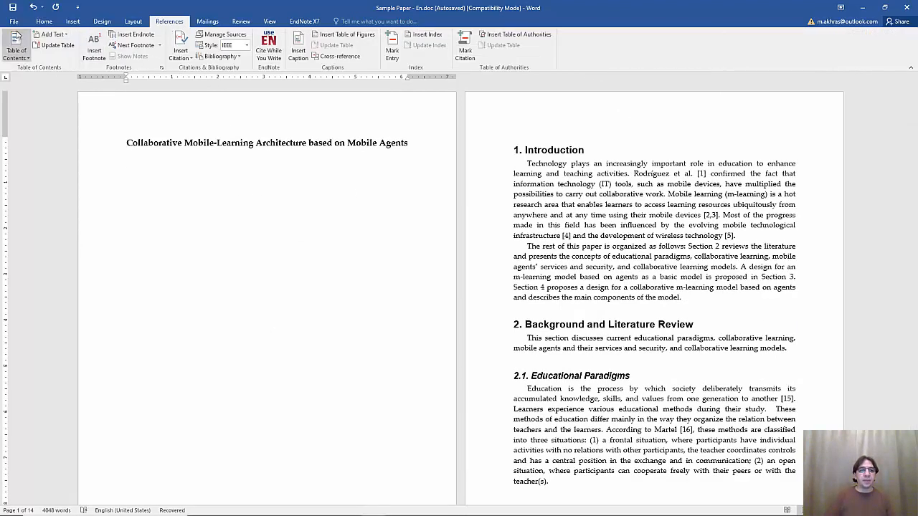
left_click(17, 40)
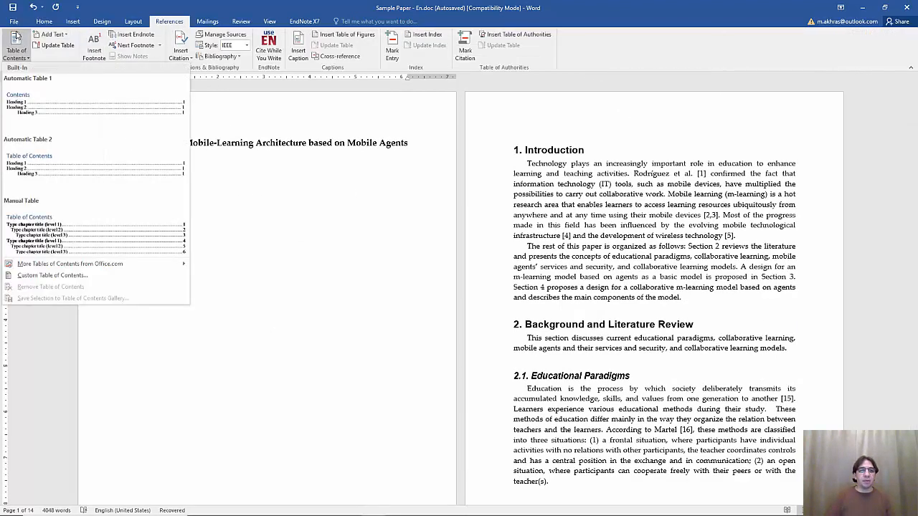
left_click(52, 113)
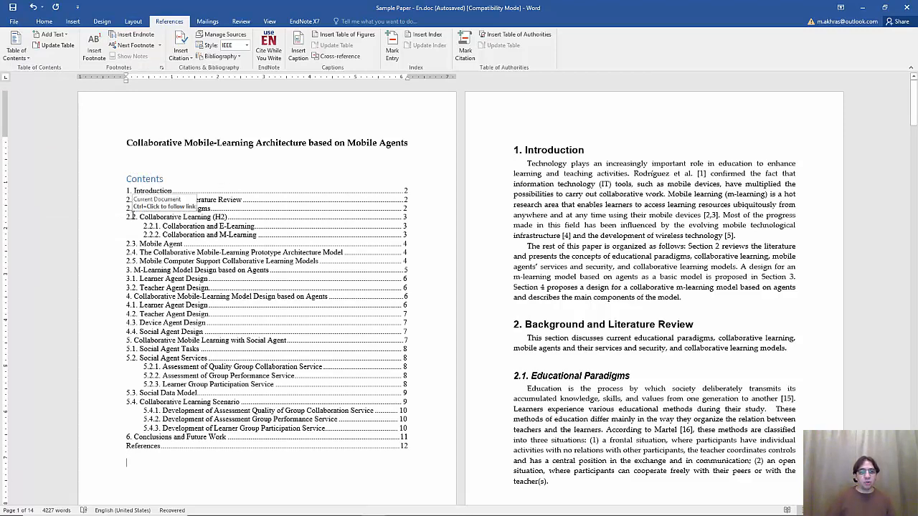
Jump to 4.1 Learner Agent Design via the contents and push it onto the next page
triple_click(164, 227)
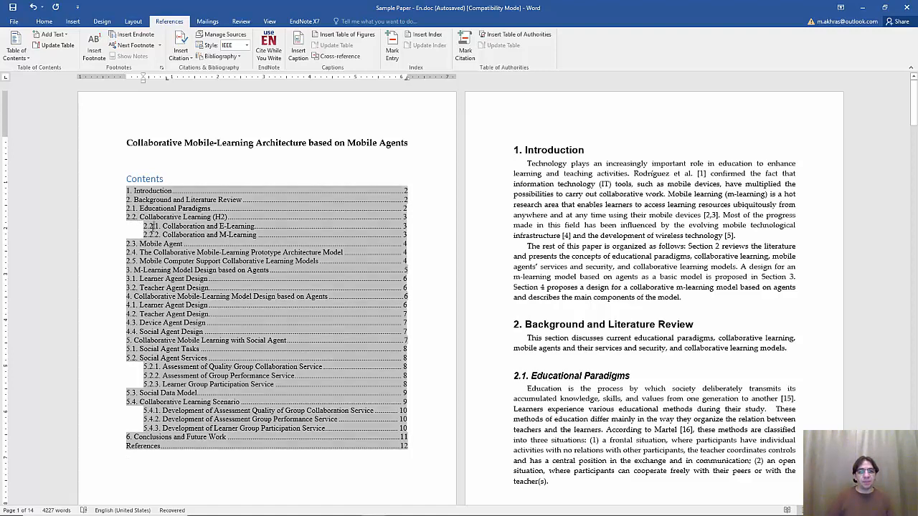
left_click(165, 227)
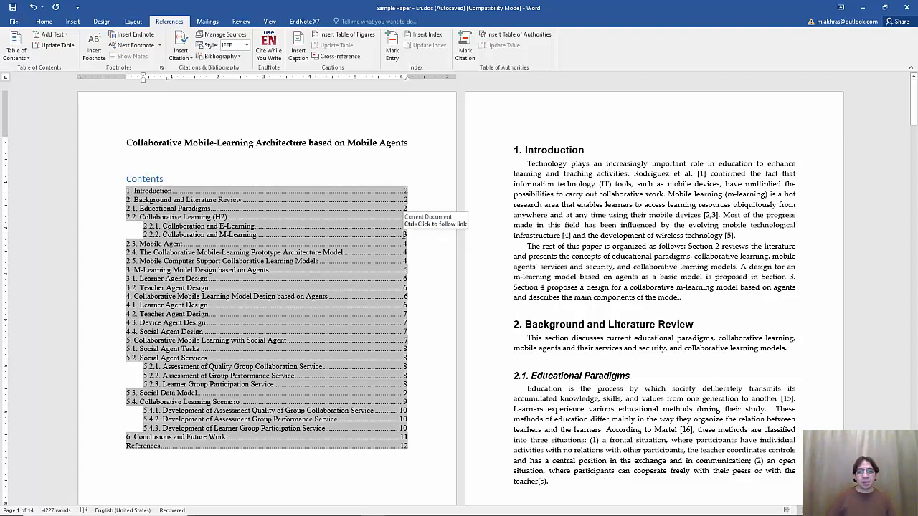
left_click(305, 309, "ctrl")
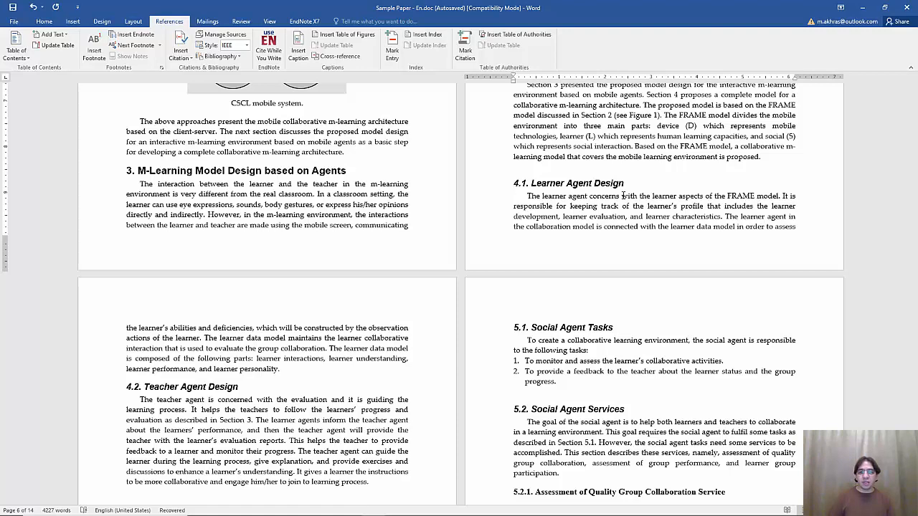
key("Return")
key("Return")
key("Return")
key("Return")
key("Return")
key("Return")
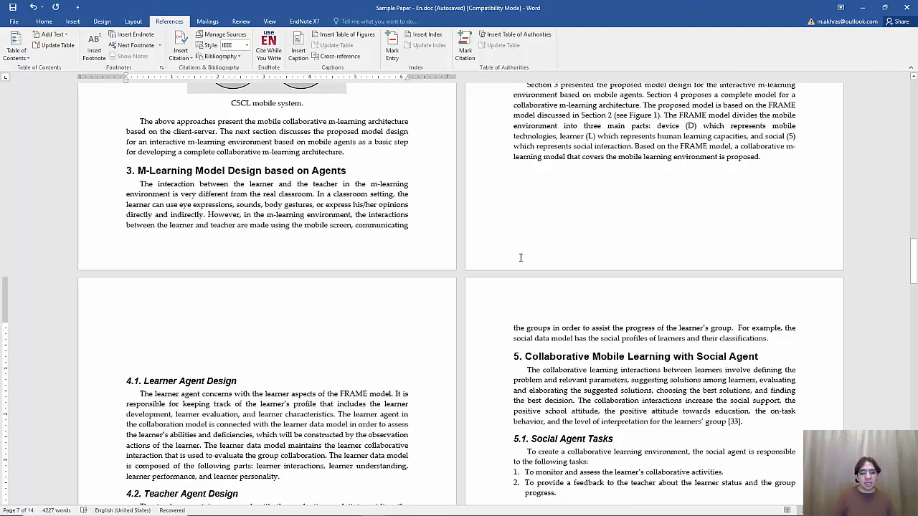
scroll(520, 257, "down", 1)
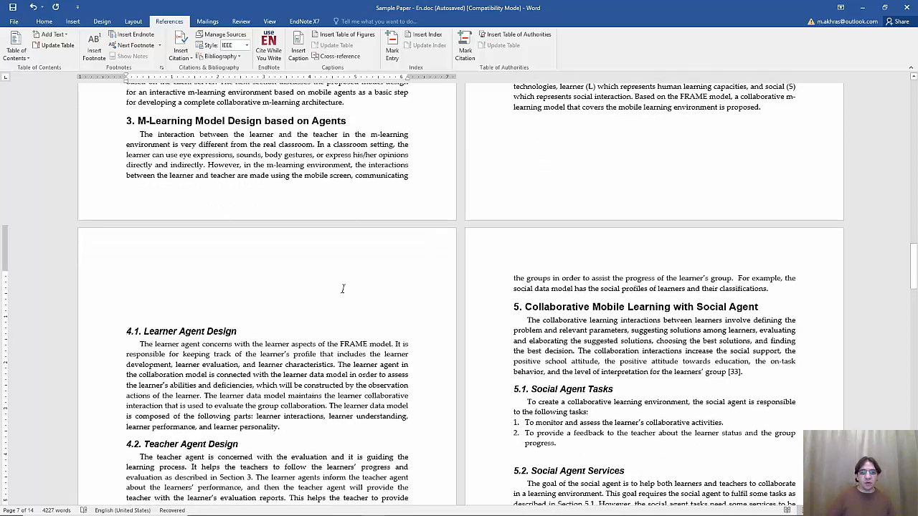
triple_click(202, 329)
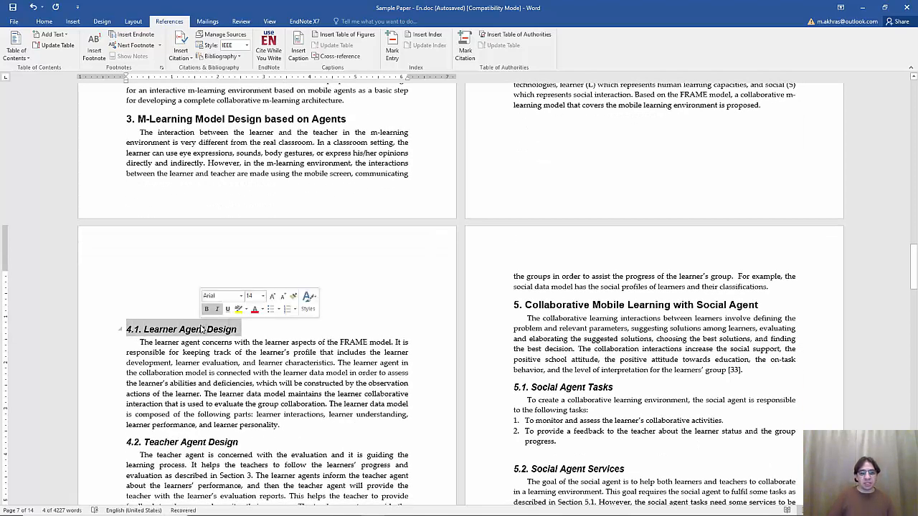
key("ctrl+Home")
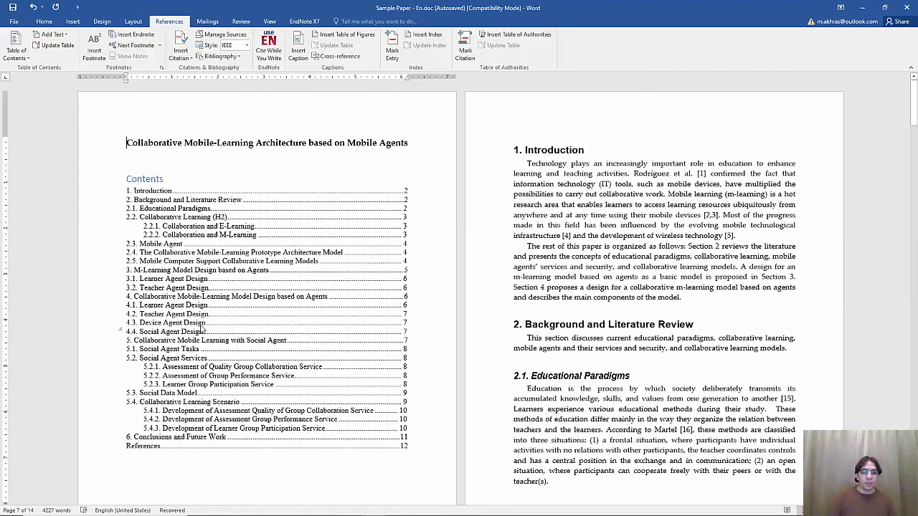
scroll(313, 267, "down", 1)
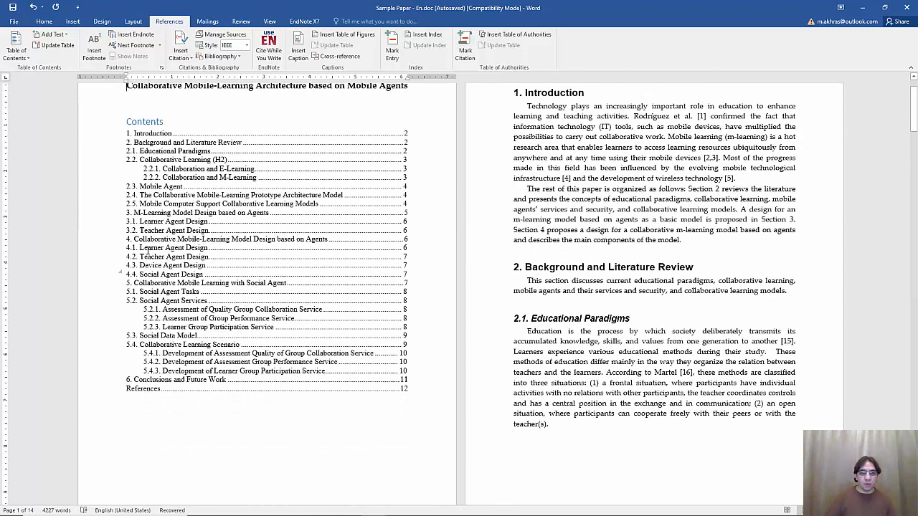
Update the contents field with page numbers only, so 4.1 Learner Agent Design shows page 7
left_click(148, 248)
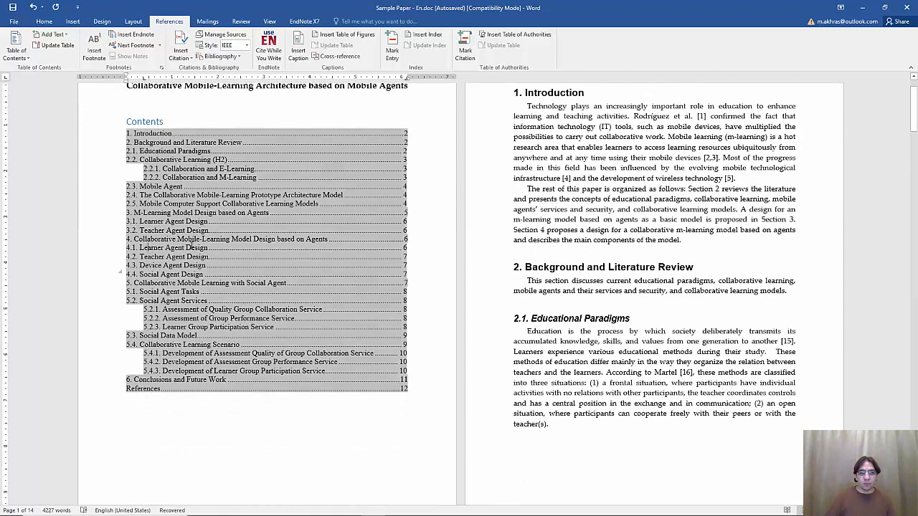
right_click(354, 248)
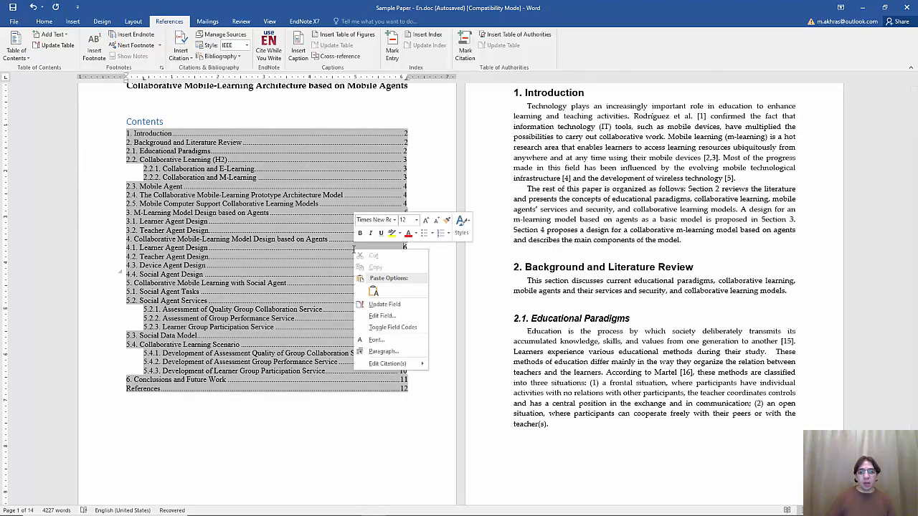
left_click(367, 301)
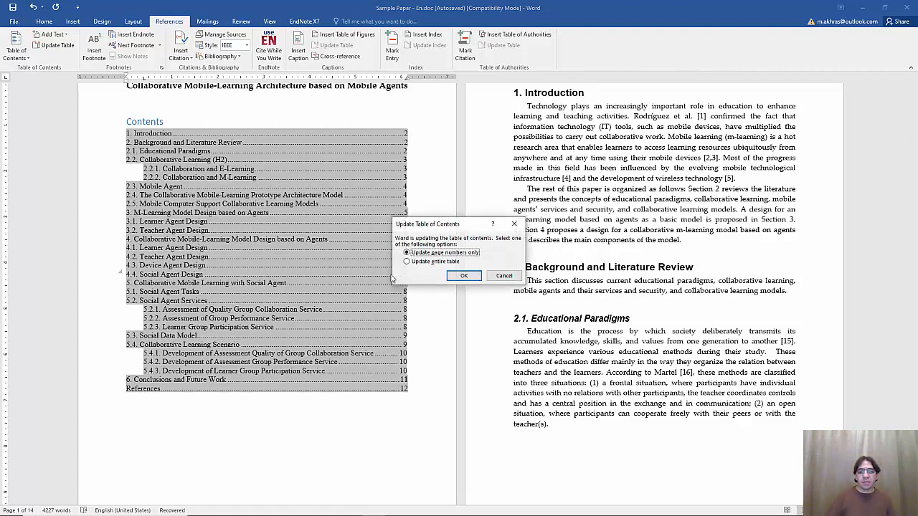
left_click(434, 264)
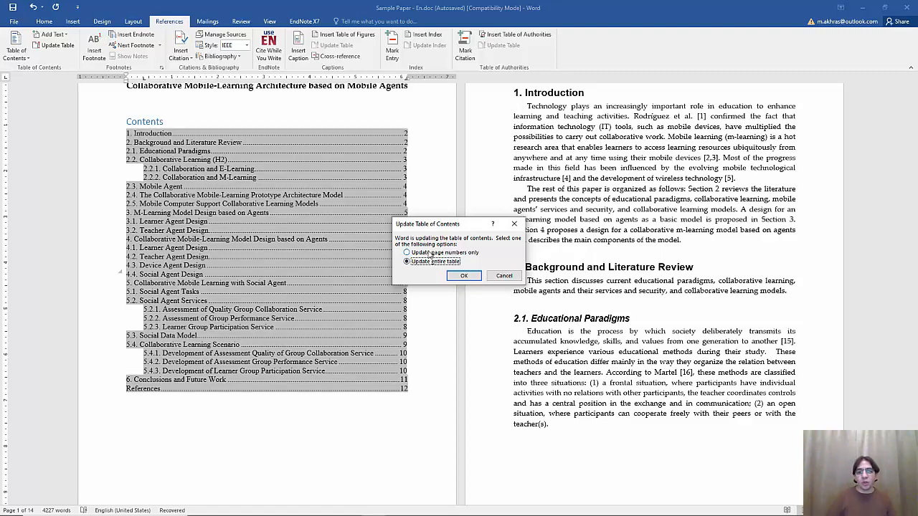
left_click(430, 253)
left_click_drag(420, 225, 457, 214)
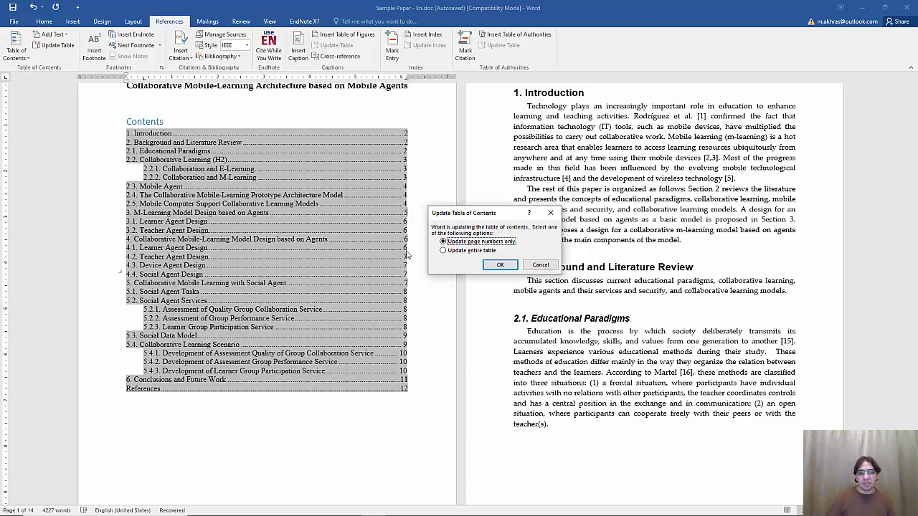
left_click(495, 266)
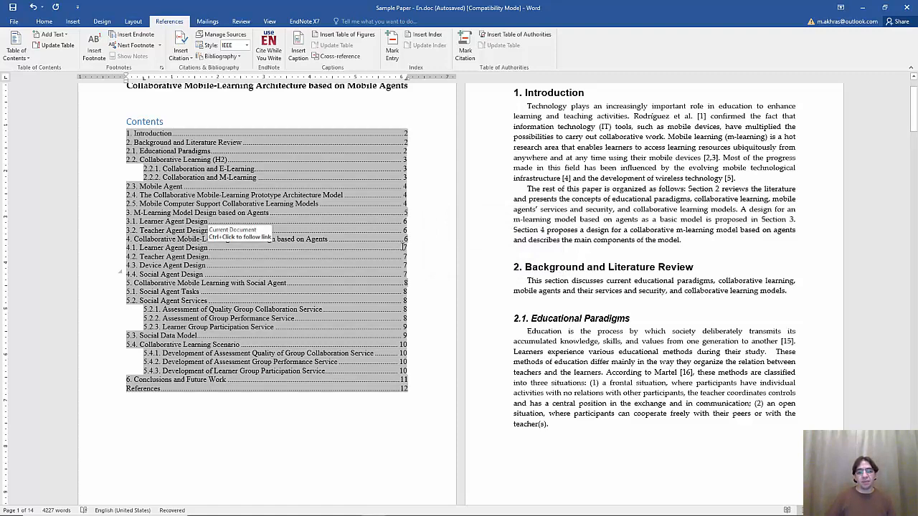
Caption the CSCL Mobile Model diagram as 'Figure 1:'
scroll(403, 247, "up", 1)
scroll(403, 247, "down", 2)
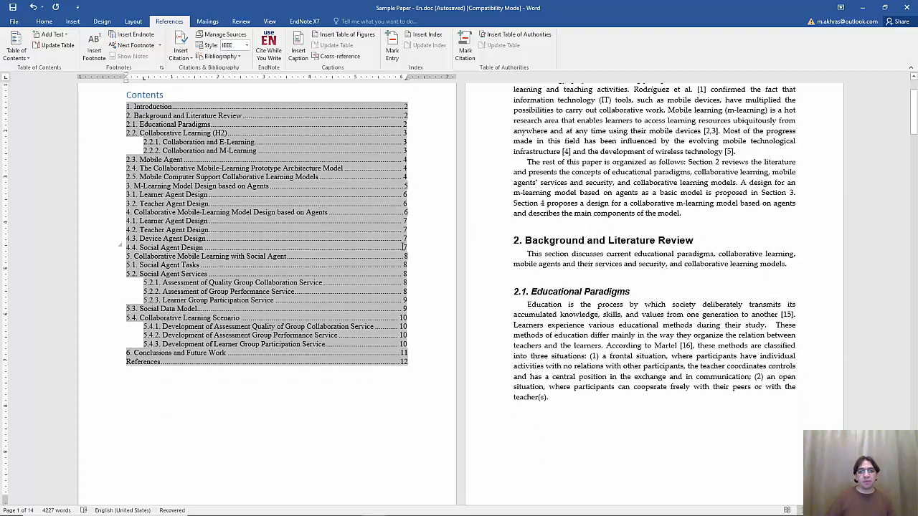
scroll(403, 247, "down", 3)
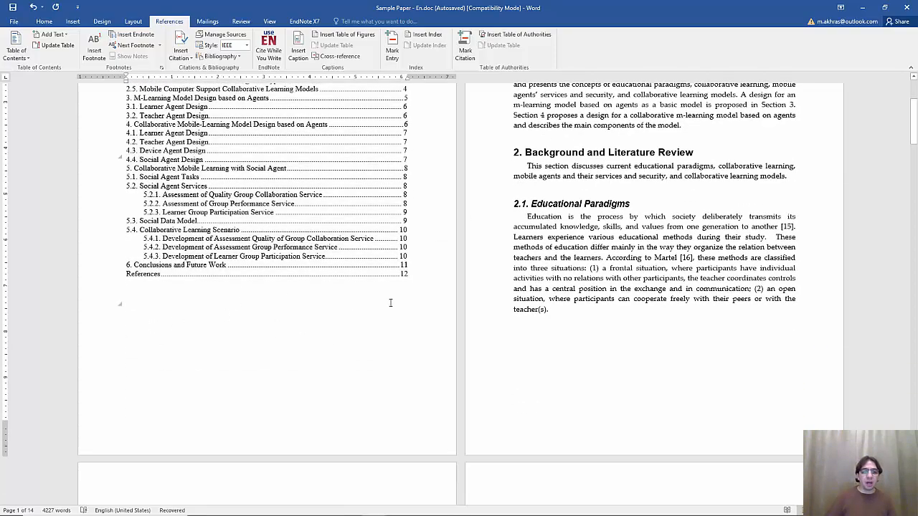
scroll(184, 301, "down", 15)
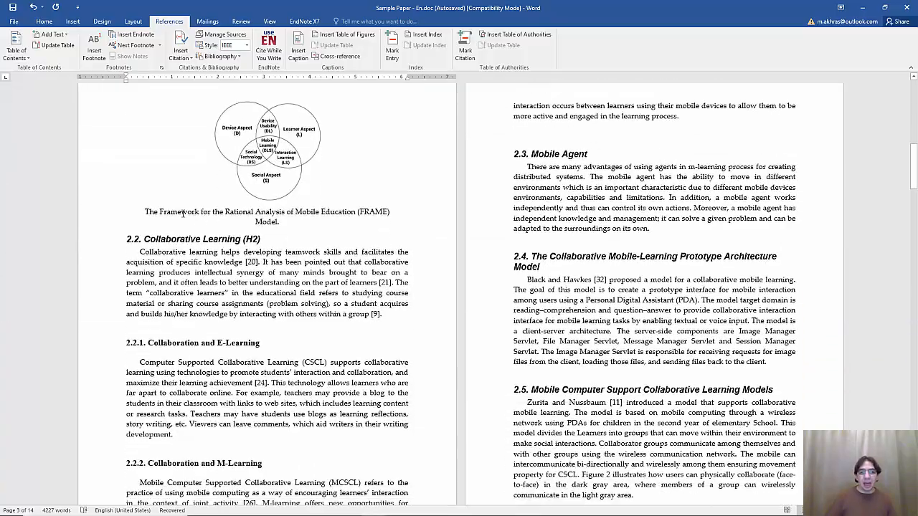
scroll(184, 213, "down", 10)
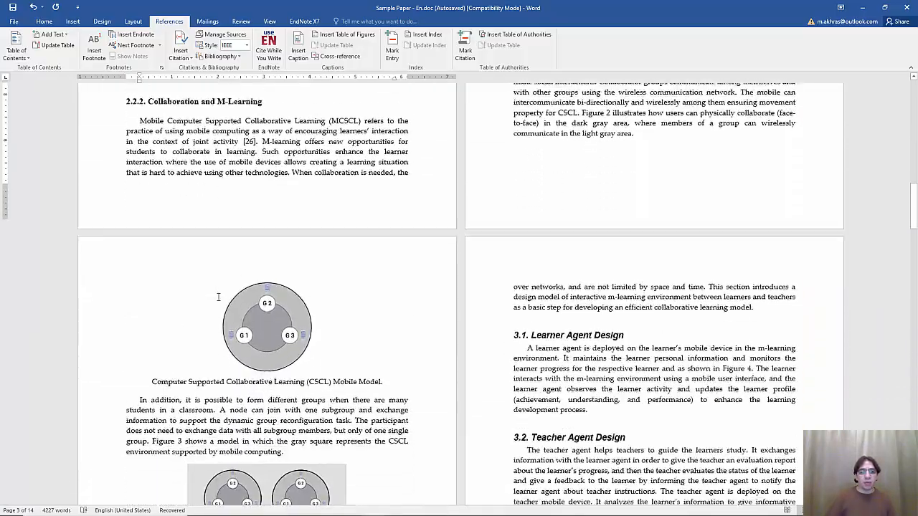
left_click(152, 365)
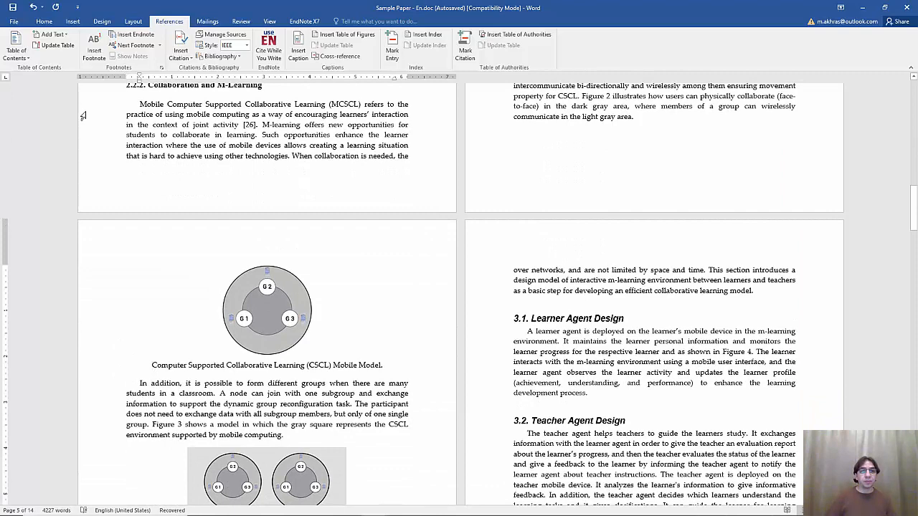
left_click(298, 51)
left_click(469, 298)
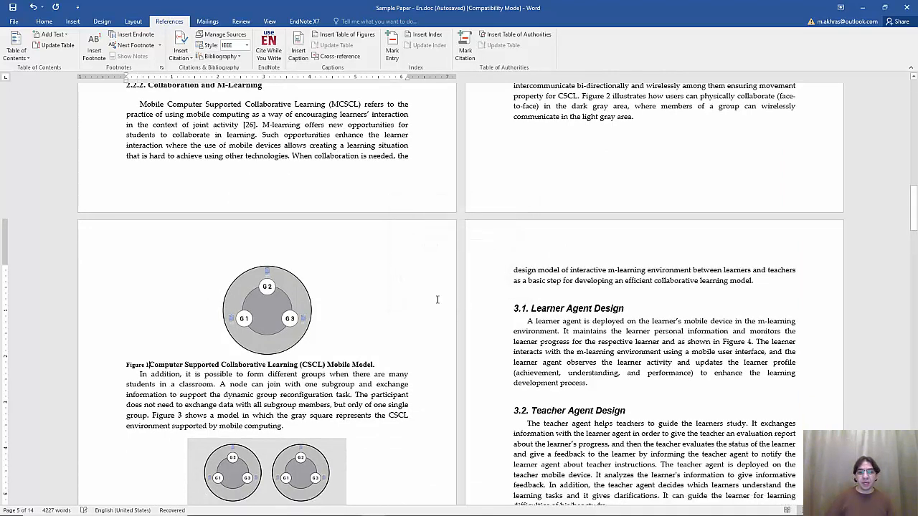
type(":")
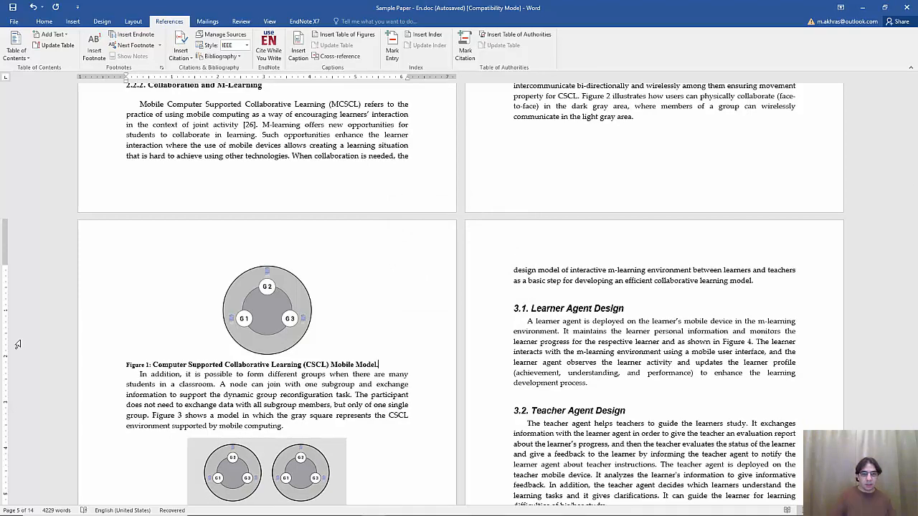
Caption the CSCL mobile system diagram as 'Figure 2:' and add an empty line below
scroll(49, 345, "down", 5)
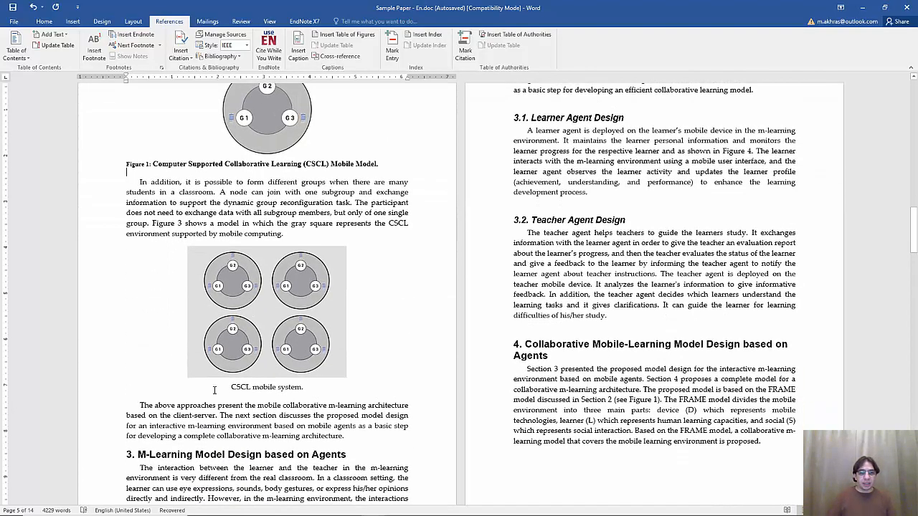
left_click(213, 390)
left_click(298, 50)
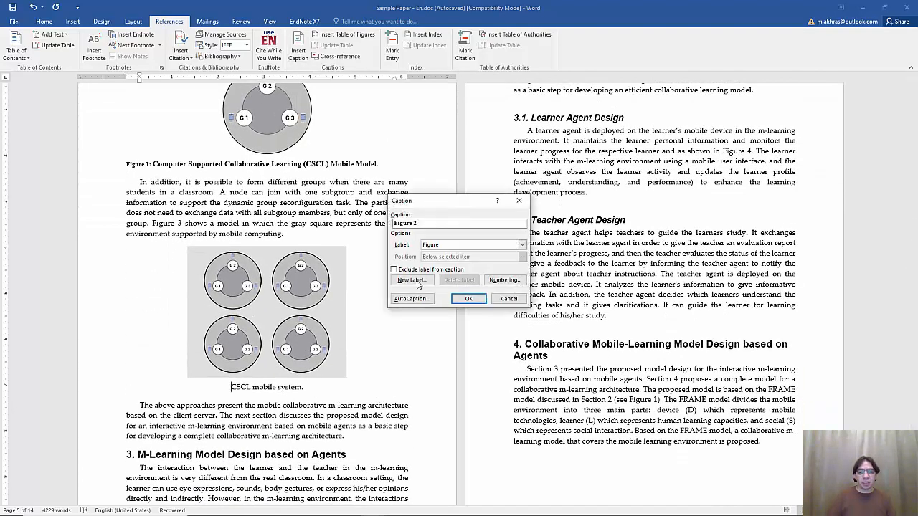
left_click(468, 299)
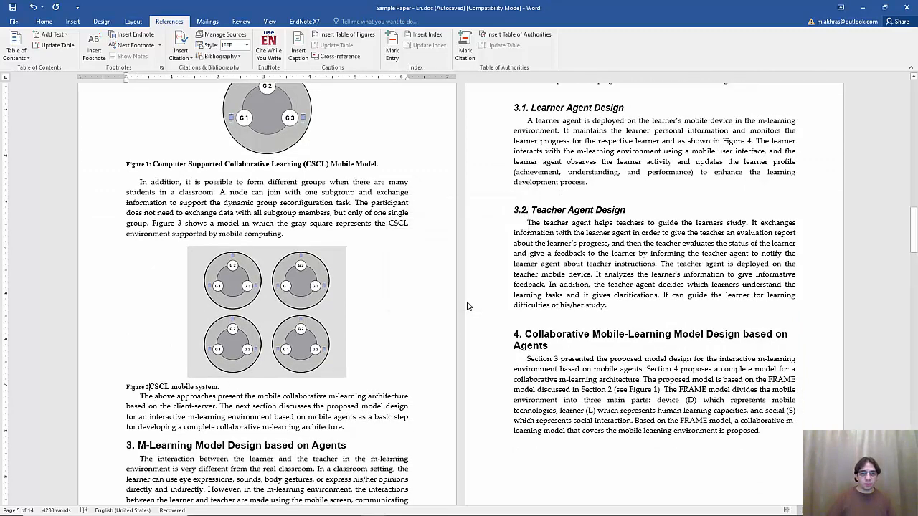
type(":")
key("End")
key("Return")
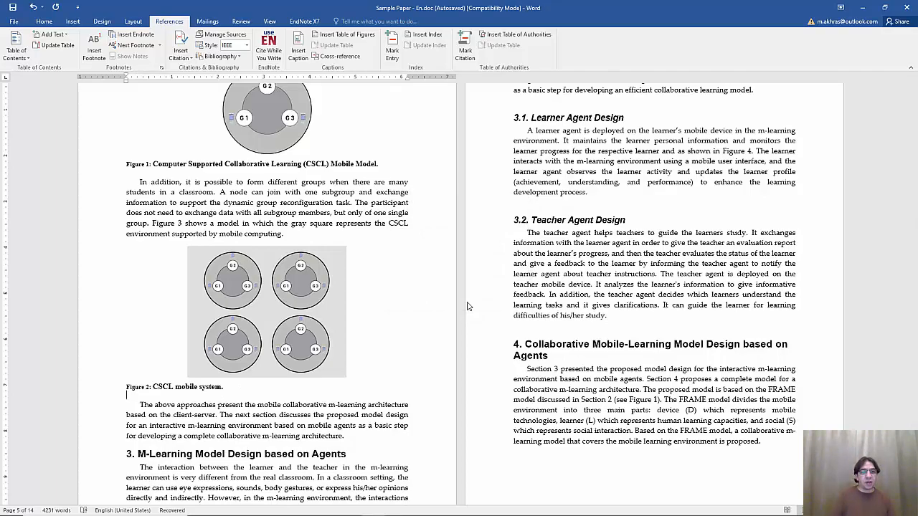
scroll(468, 306, "up", 15)
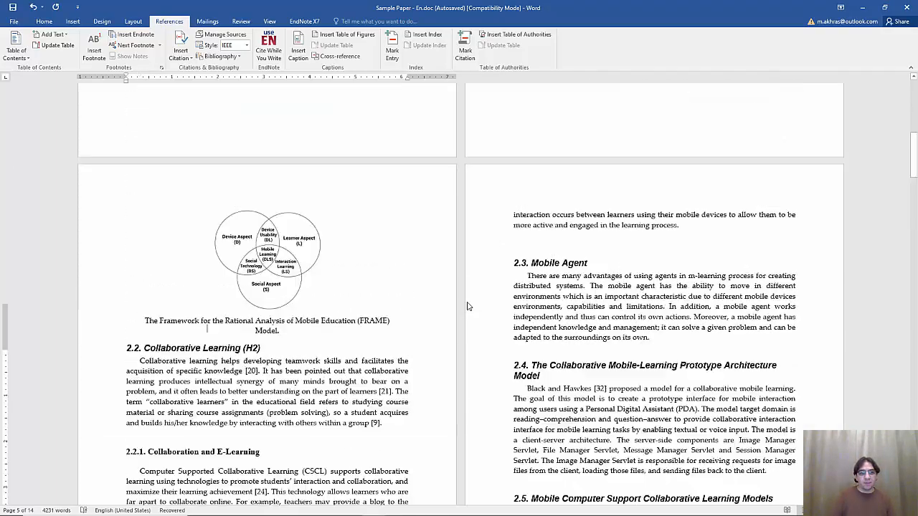
Caption the FRAME figure as 'Figure 1:', renumbering the later captions through Figure 3
scroll(442, 272, "down", 2)
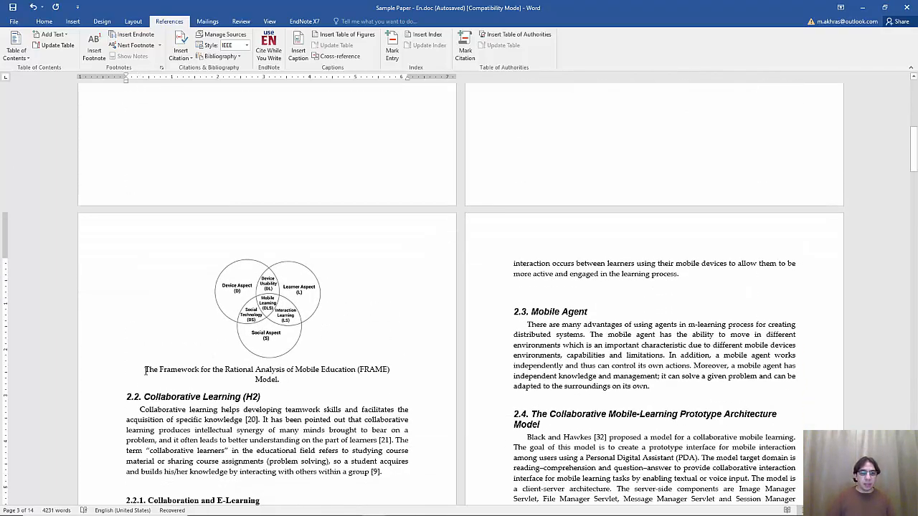
left_click(145, 370)
left_click(299, 51)
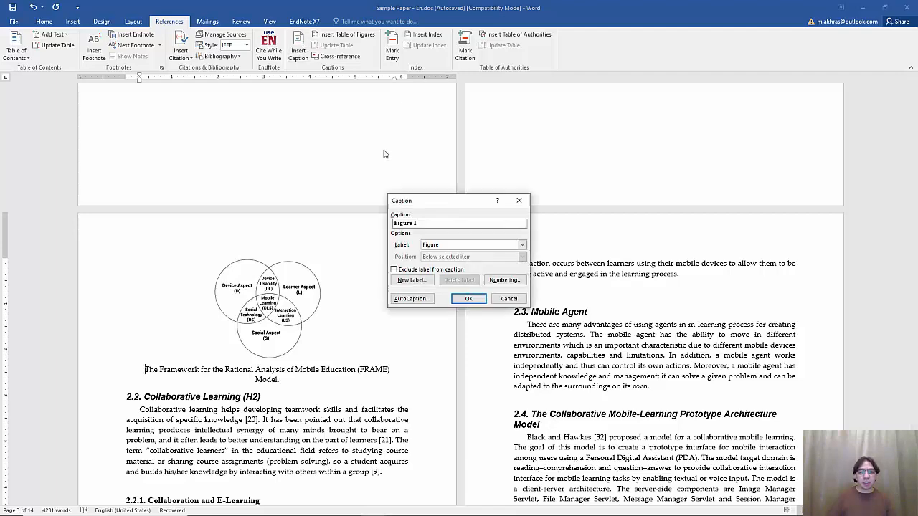
left_click(473, 300)
type(":")
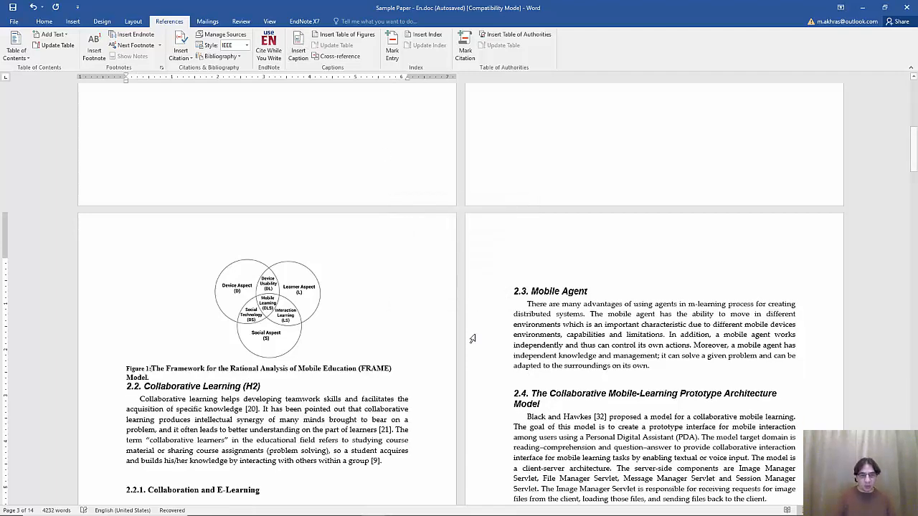
key("Down")
key("Return")
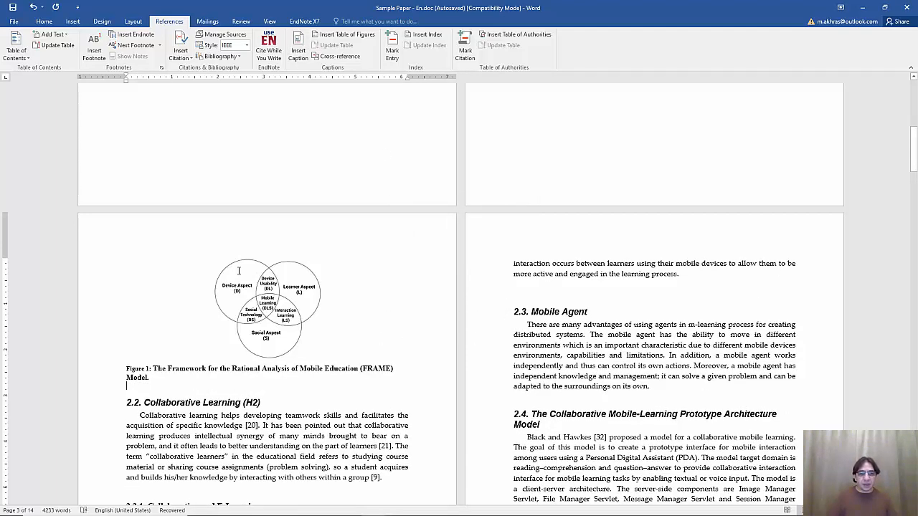
scroll(439, 330, "down", 10)
scroll(239, 270, "down", 8)
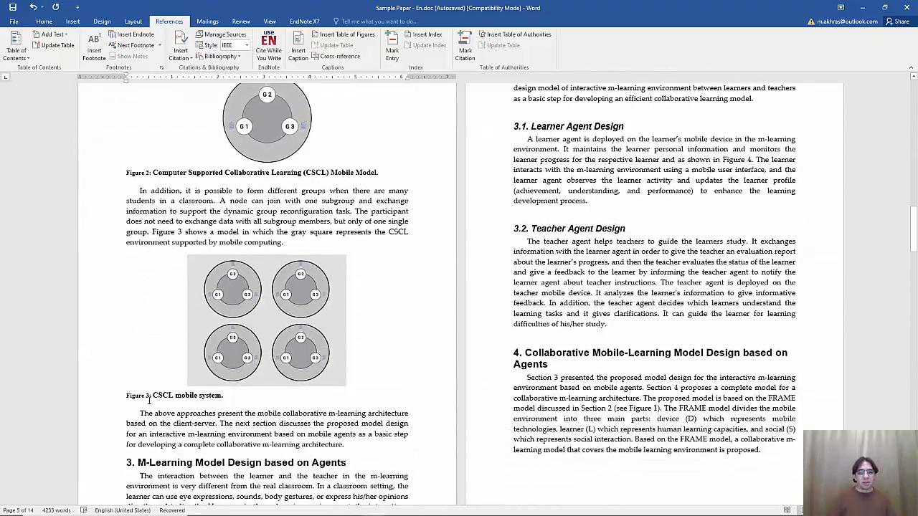
left_click(153, 395)
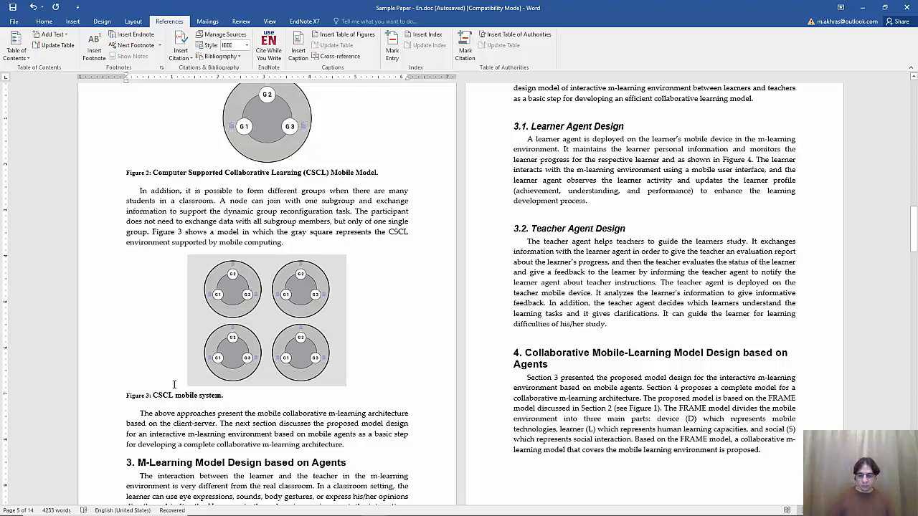
Insert a table of figures listing Figures 1–3 below the contents, with a blank line above
key("ctrl+Home")
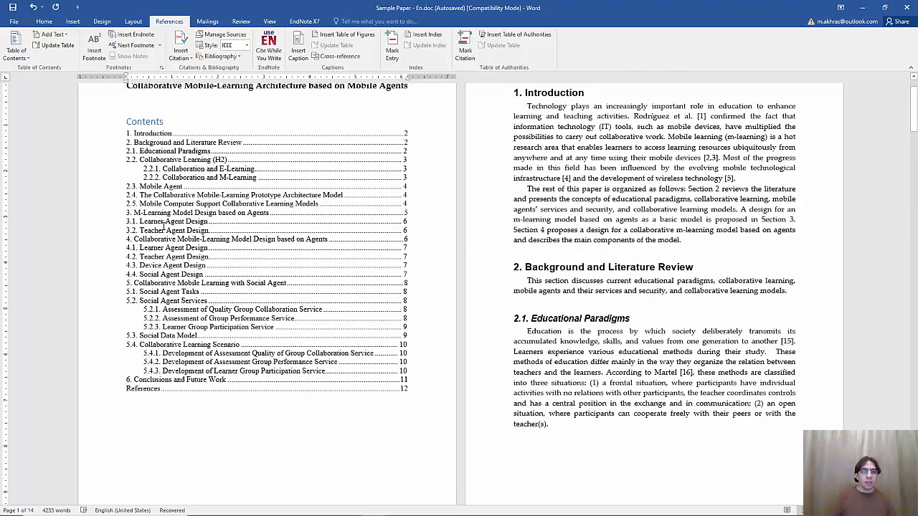
left_click(335, 37)
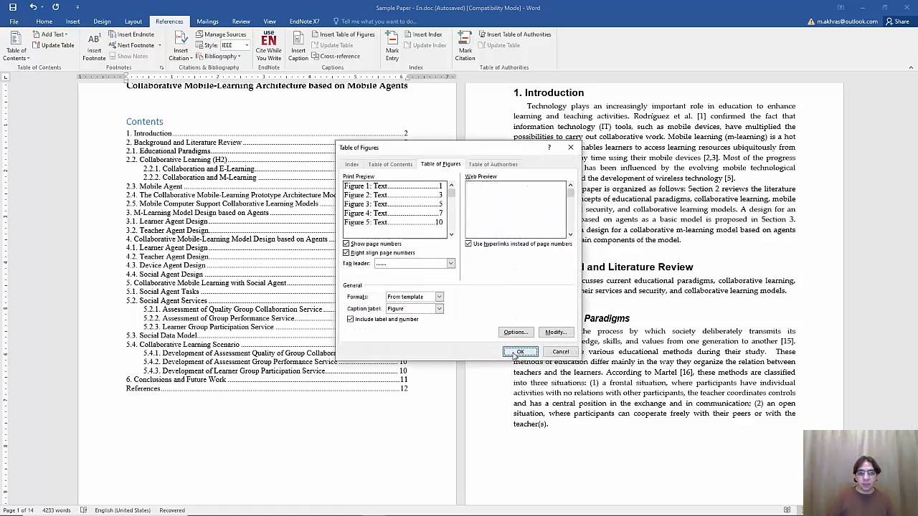
left_click(519, 352)
scroll(143, 347, "down", 2)
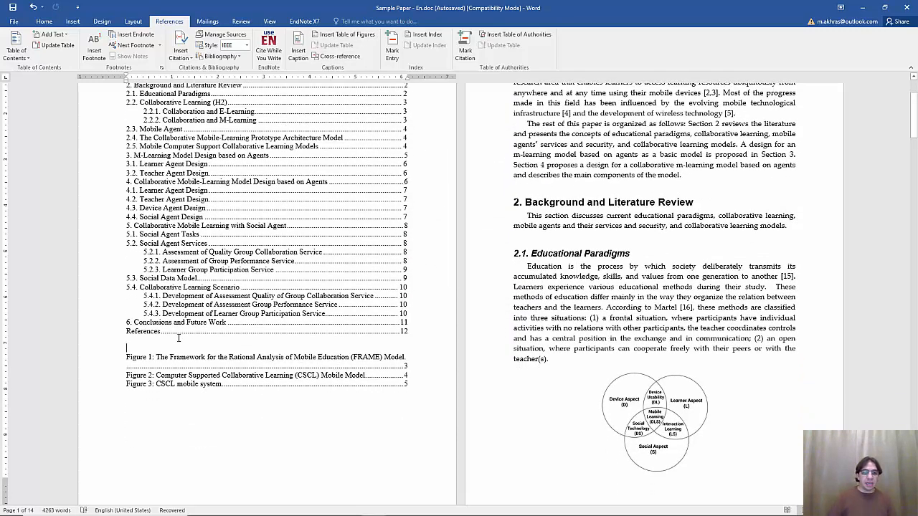
key("Return")
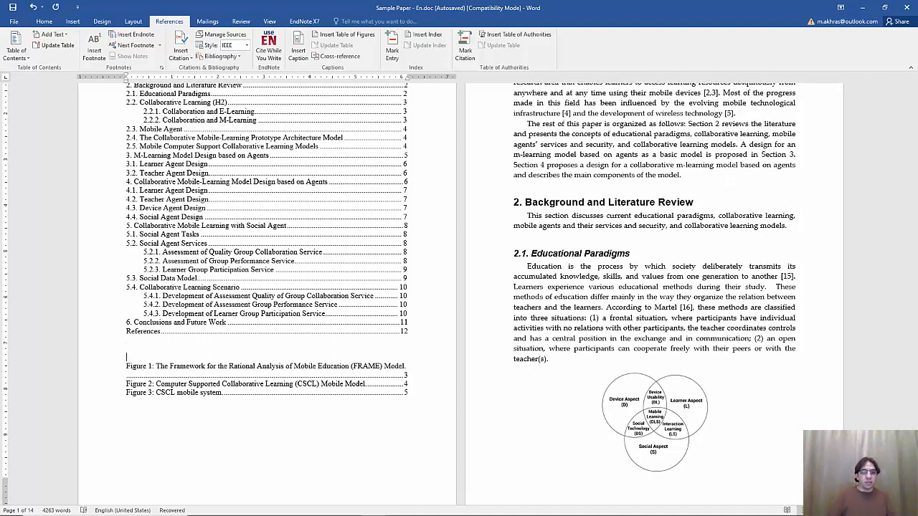
Add a 'Table of Figures' heading above the figure list and move it onto its own page
left_click(44, 20)
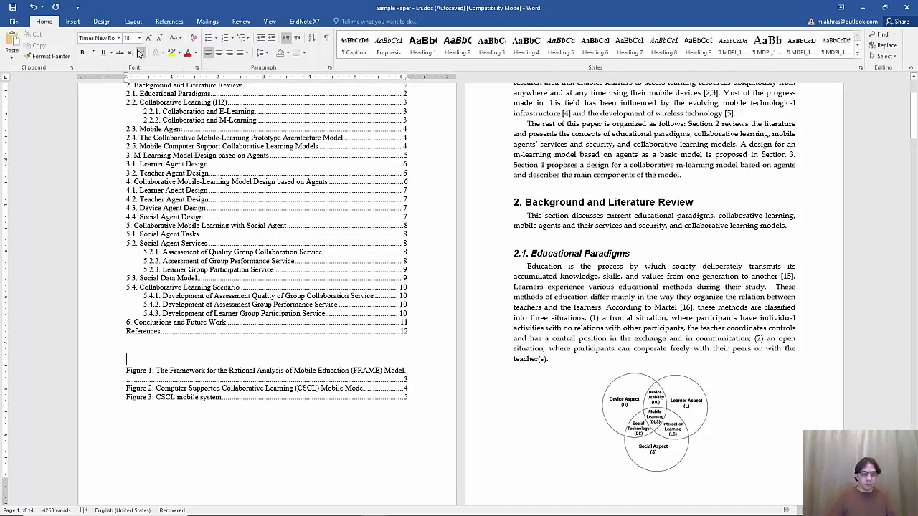
type("Table")
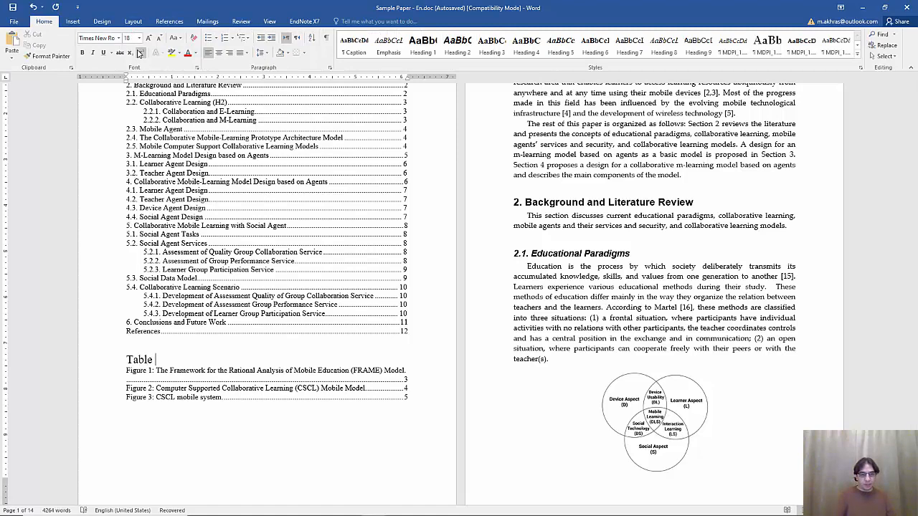
type(" of Figures")
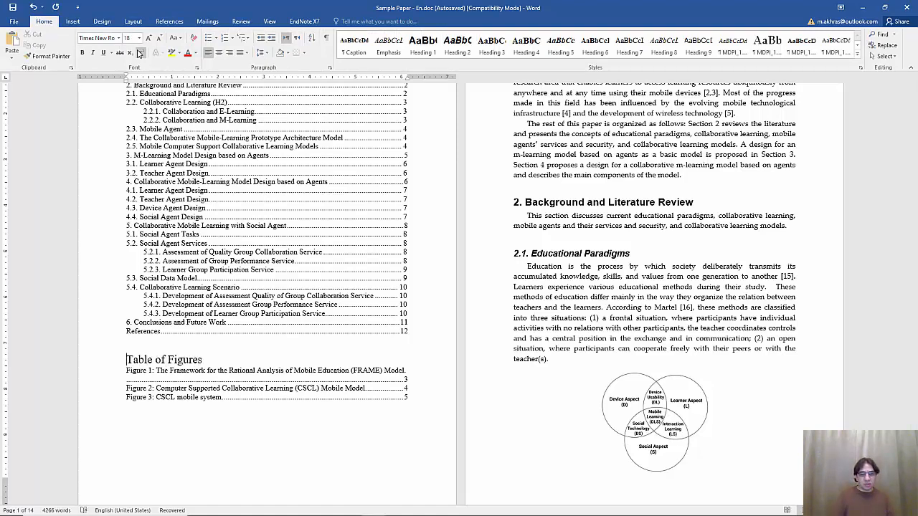
key("Return")
key("Return")
key("Return")
key("Return")
key("Return")
key("Return")
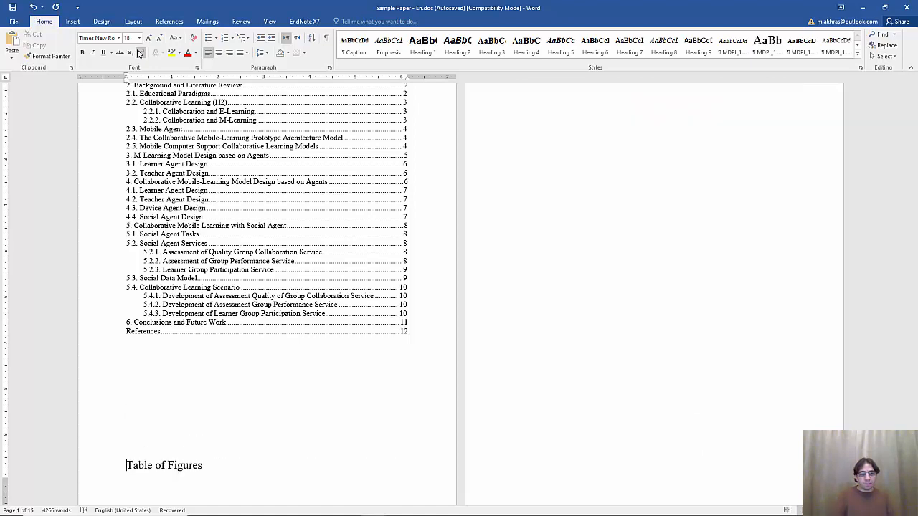
key("Return")
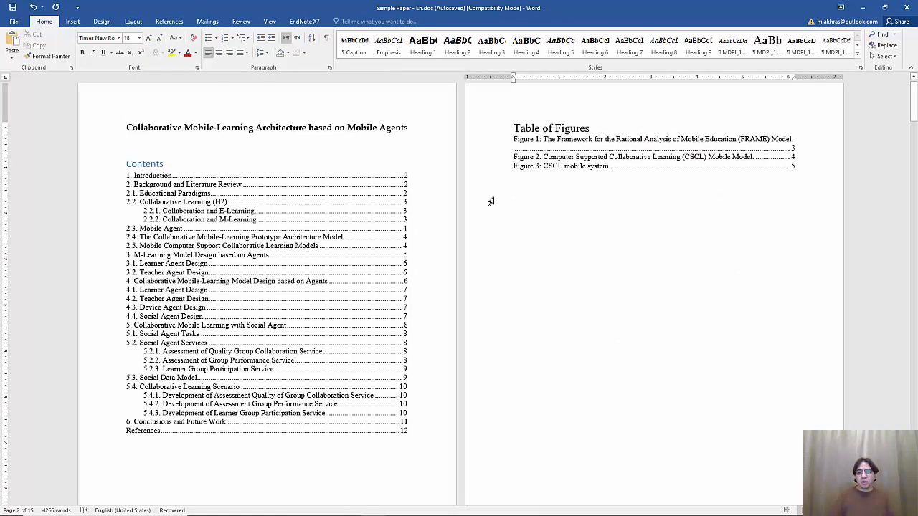
Update only the page numbers of the Contents list
right_click(271, 207)
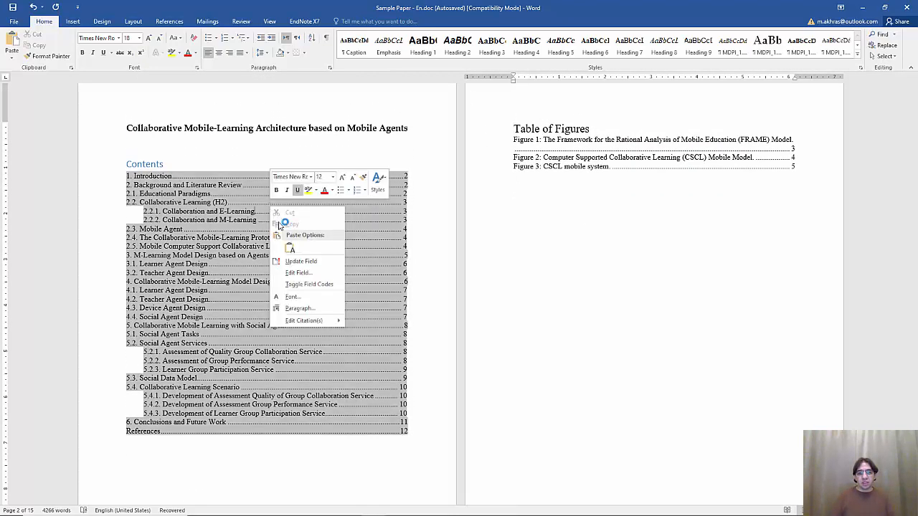
left_click(301, 261)
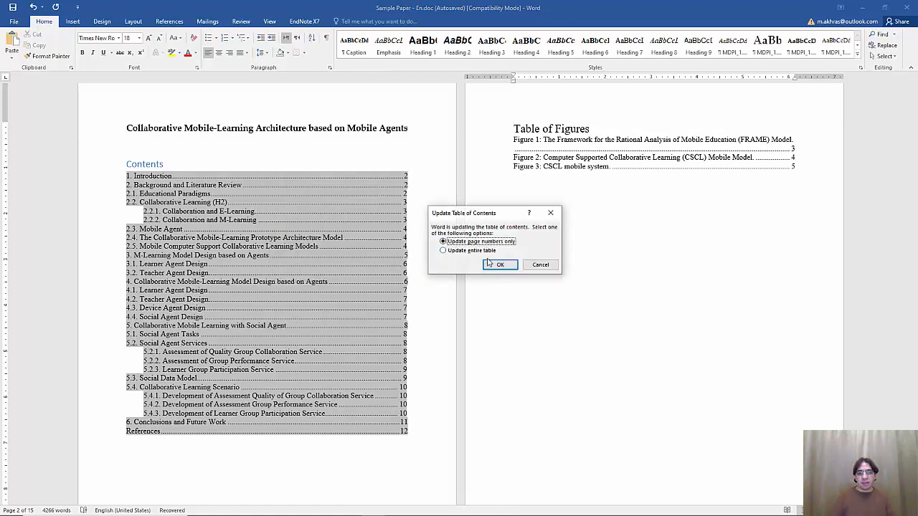
left_click(494, 264)
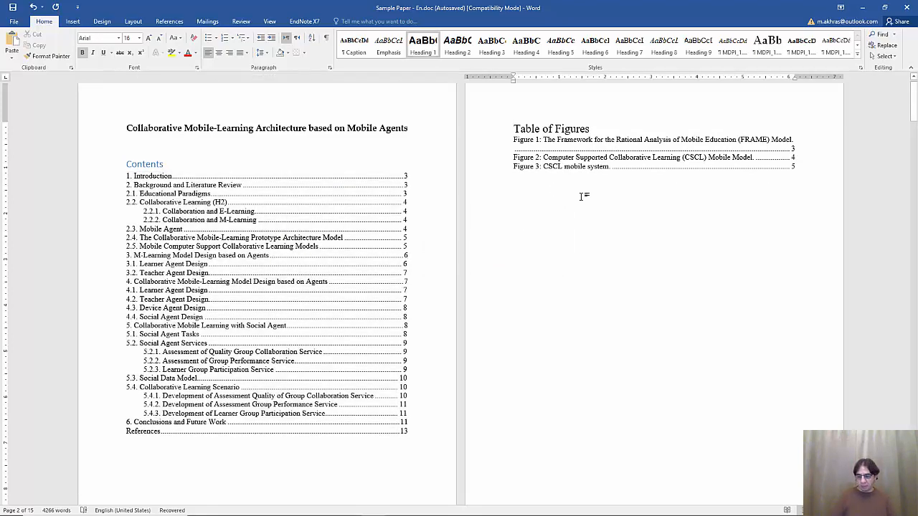
Place the cursor at the Classes of interactions table title near the end of the document
key("ctrl+End")
scroll(582, 194, "up", 15)
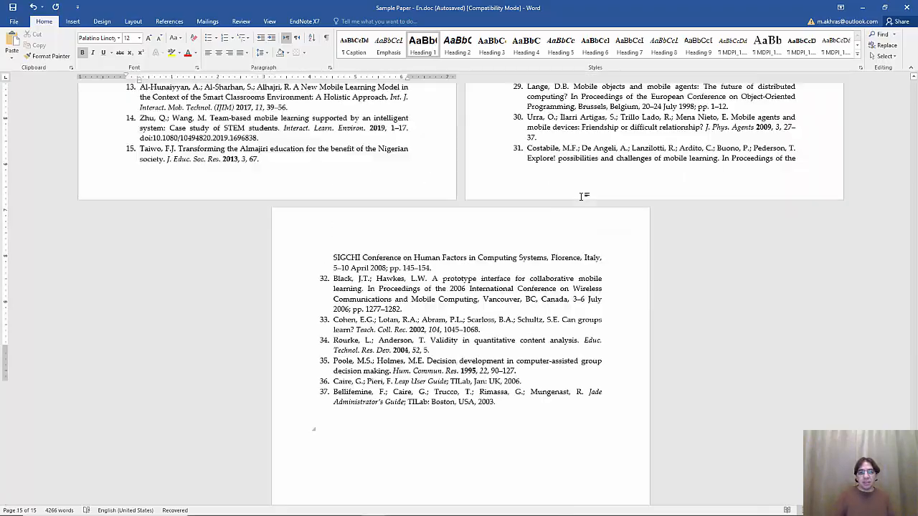
scroll(582, 194, "up", 4)
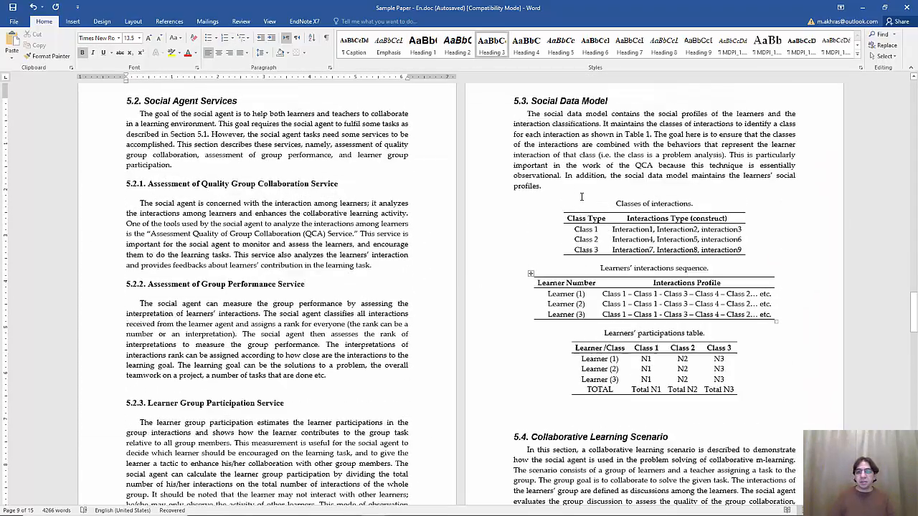
left_click(605, 230)
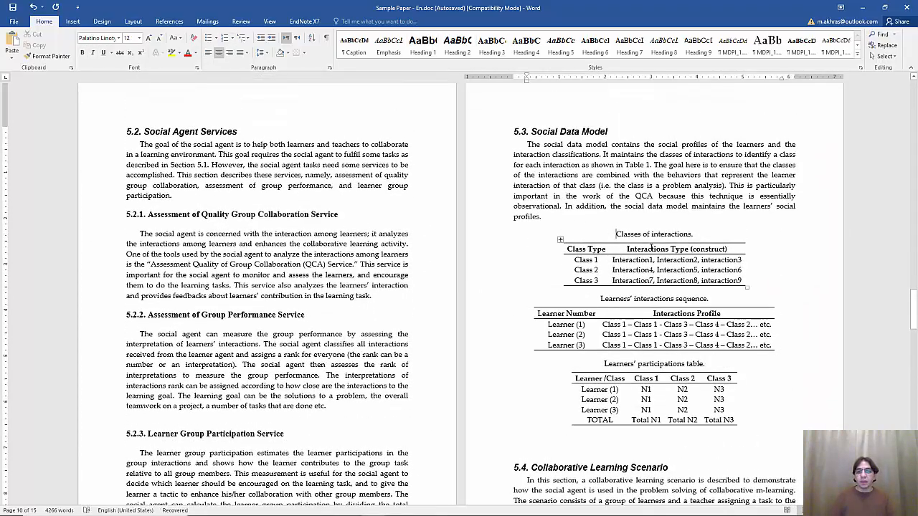
Insert a caption with label Table and 1, 2, 3 numbering, giving 'Table 1'
left_click(169, 21)
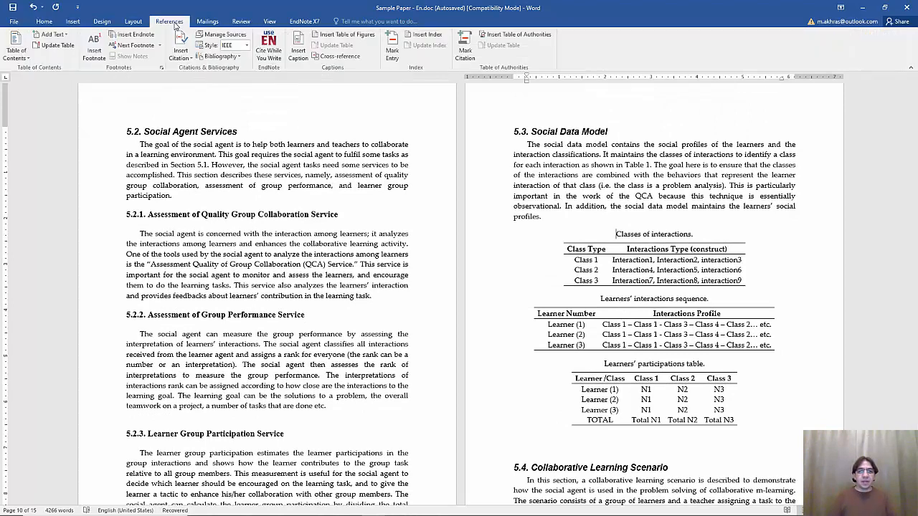
left_click(299, 49)
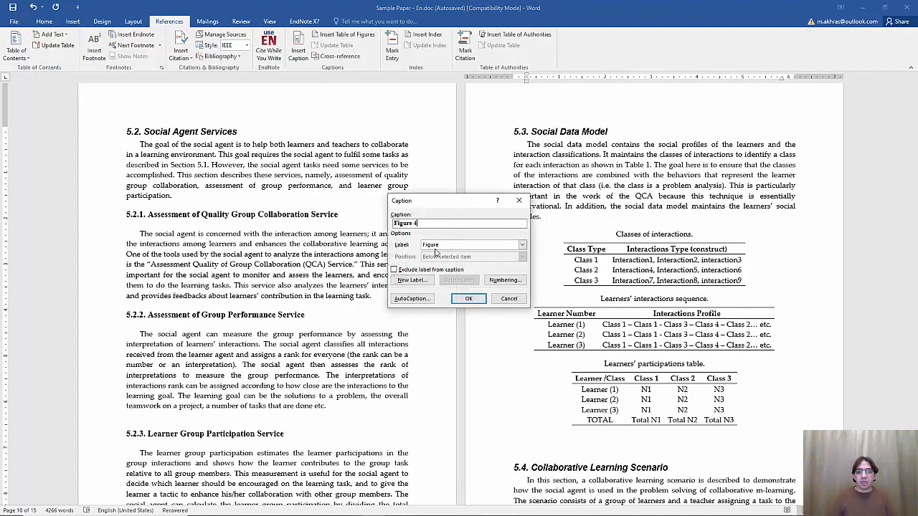
left_click(453, 249)
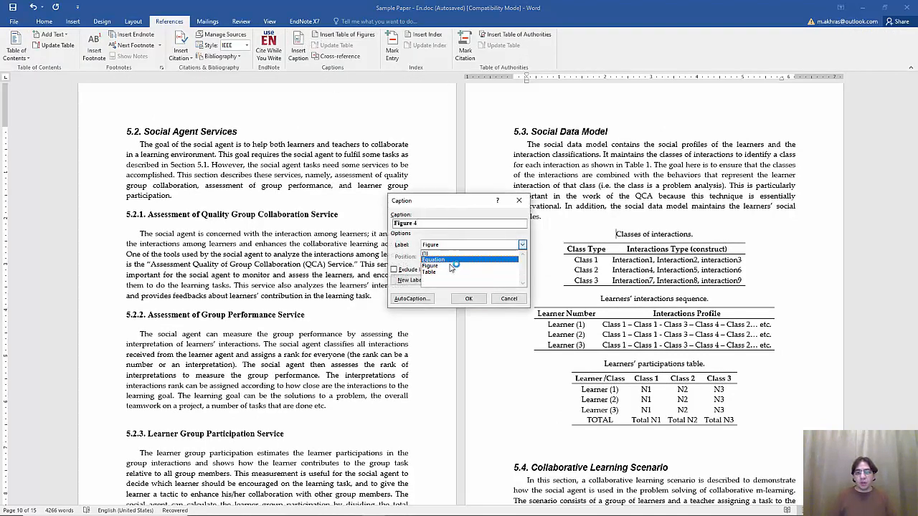
left_click(441, 257)
left_click(496, 284)
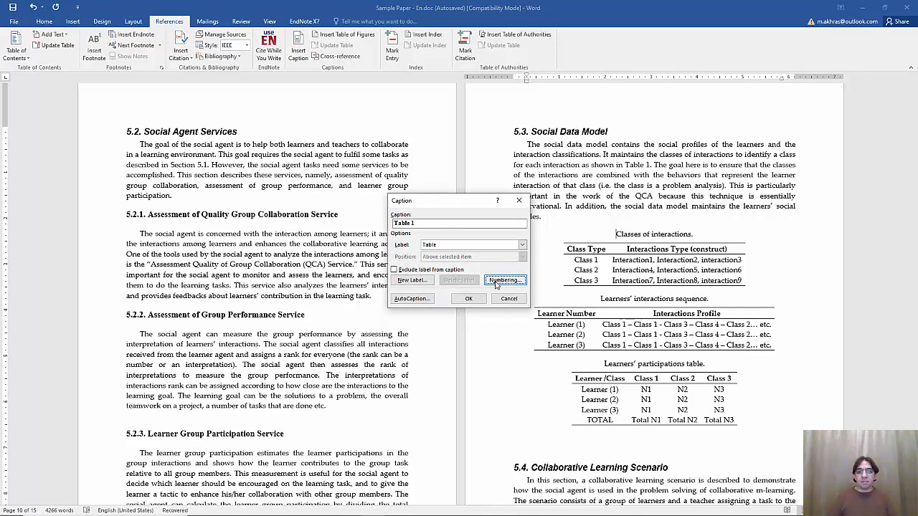
left_click(446, 227)
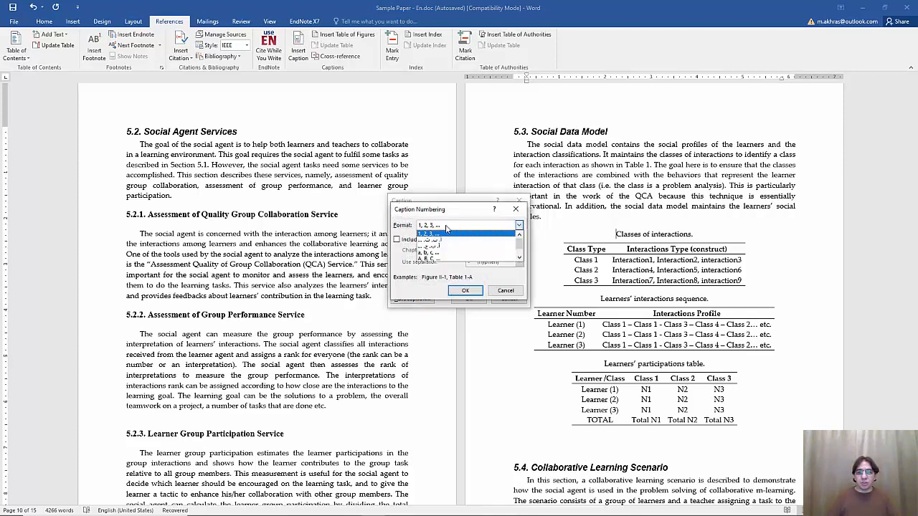
left_click(519, 258)
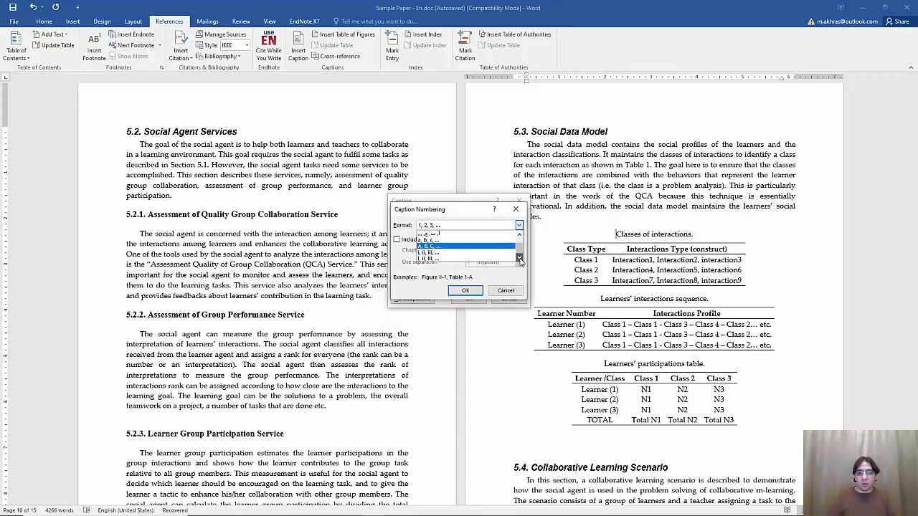
left_click_drag(519, 251, 518, 243)
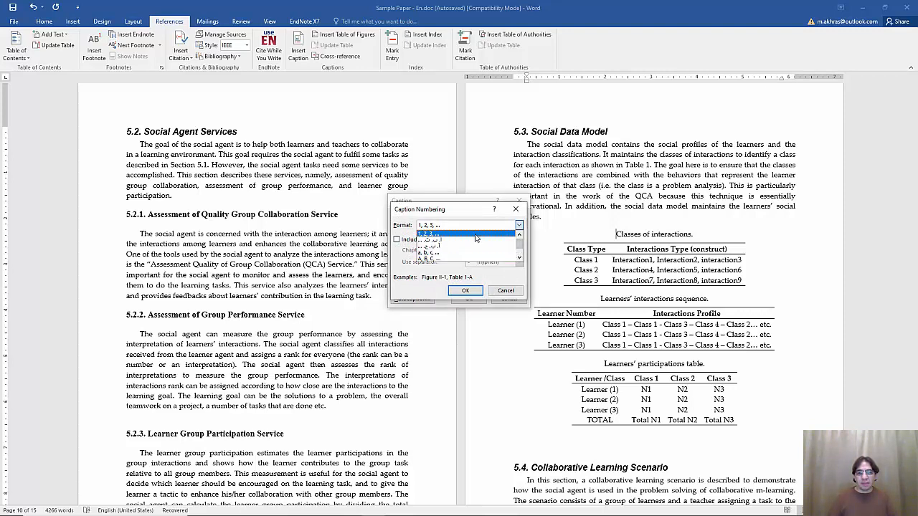
left_click(481, 275)
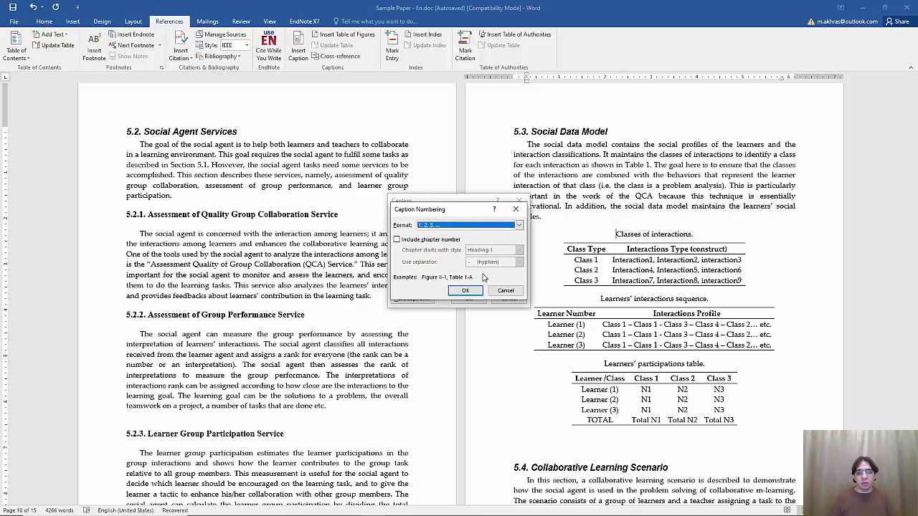
left_click(465, 290)
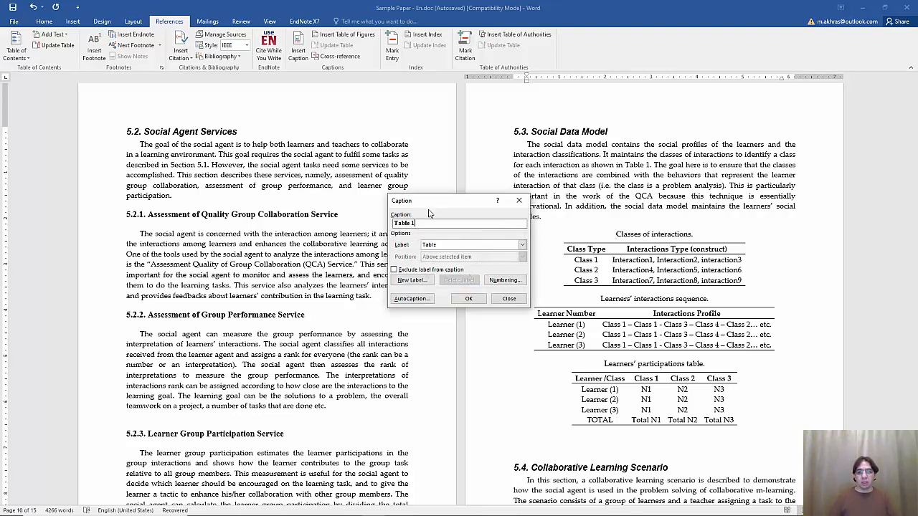
left_click(467, 300)
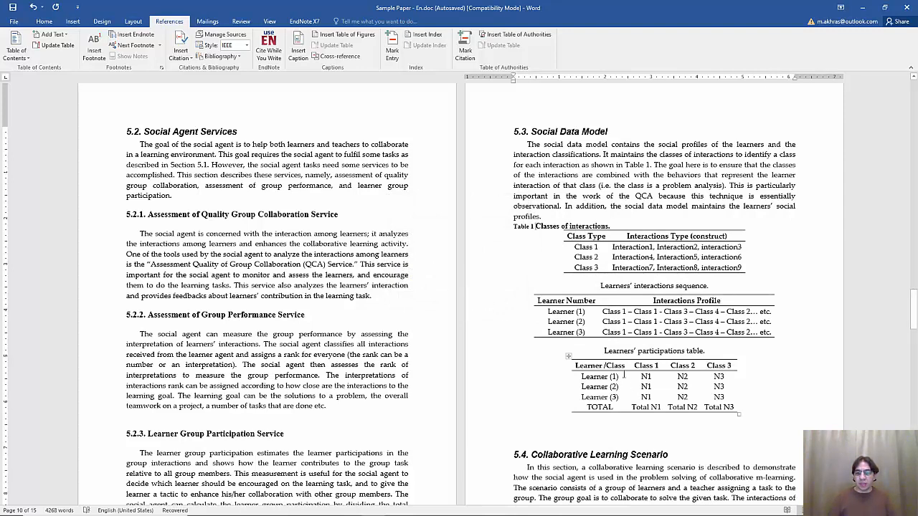
Caption the participations table as Table 2, add ':' after the number and a blank line above
left_click(604, 351)
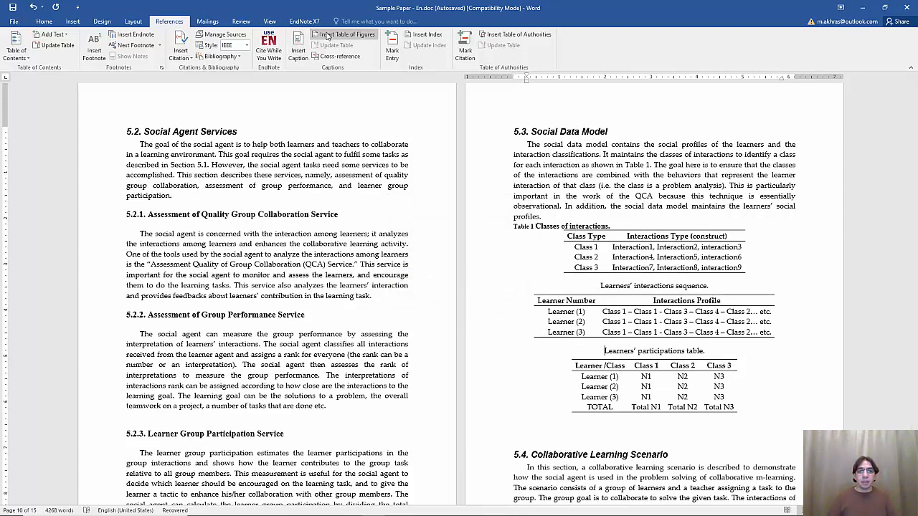
left_click(298, 50)
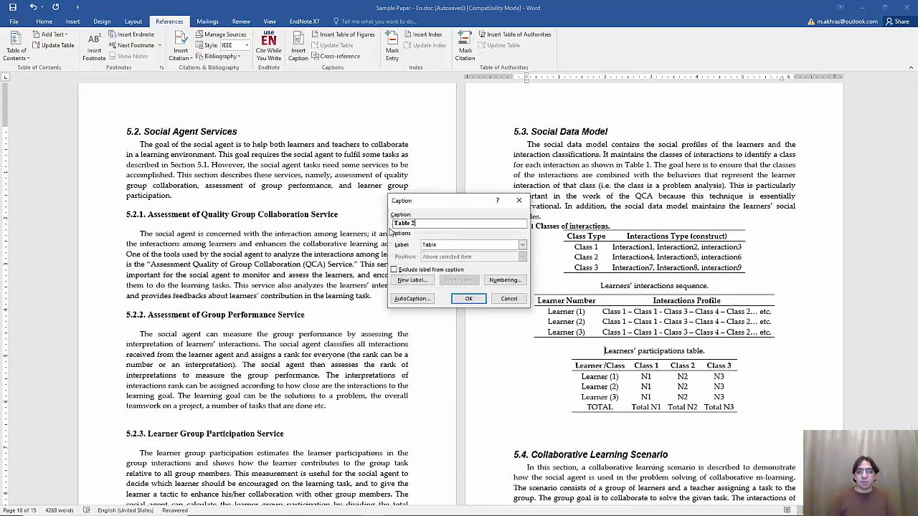
left_click(460, 303)
type(":")
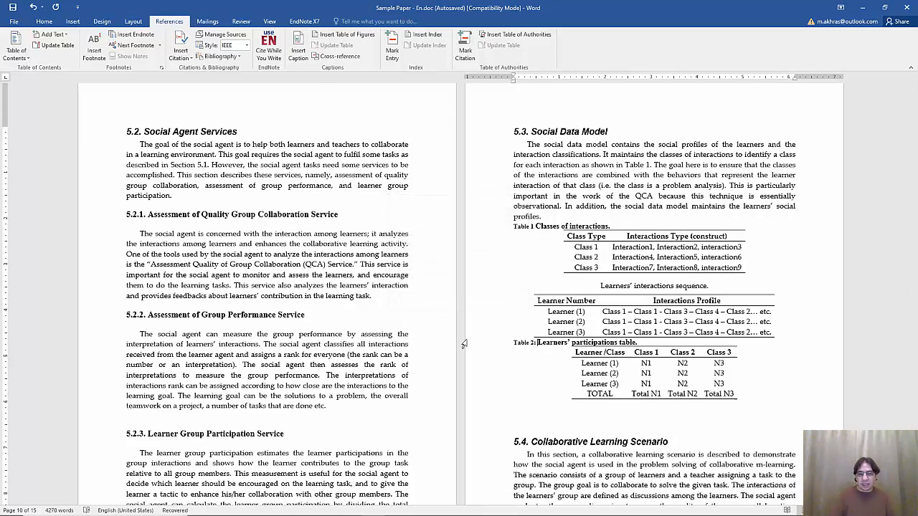
key("Home")
key("Return")
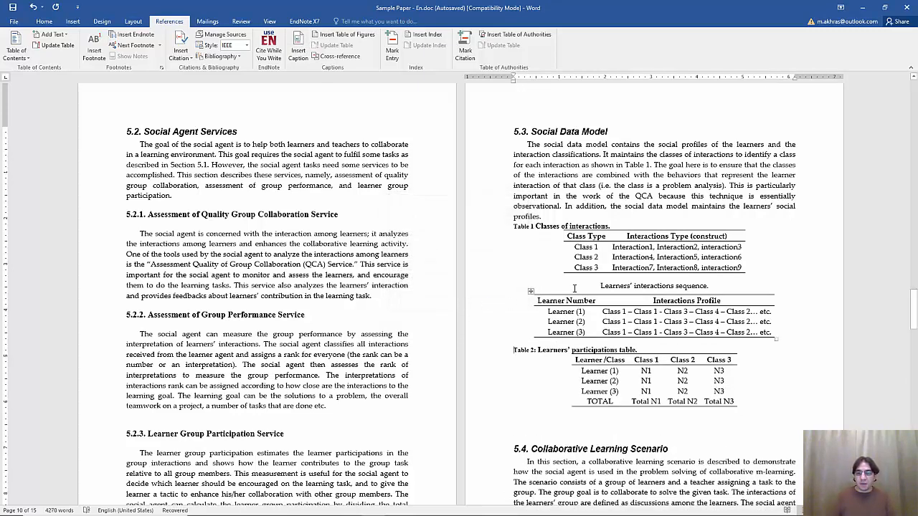
Caption the interactions sequence table as Table 2, renumbering participations to Table 3, with a blank line above
left_click(575, 288)
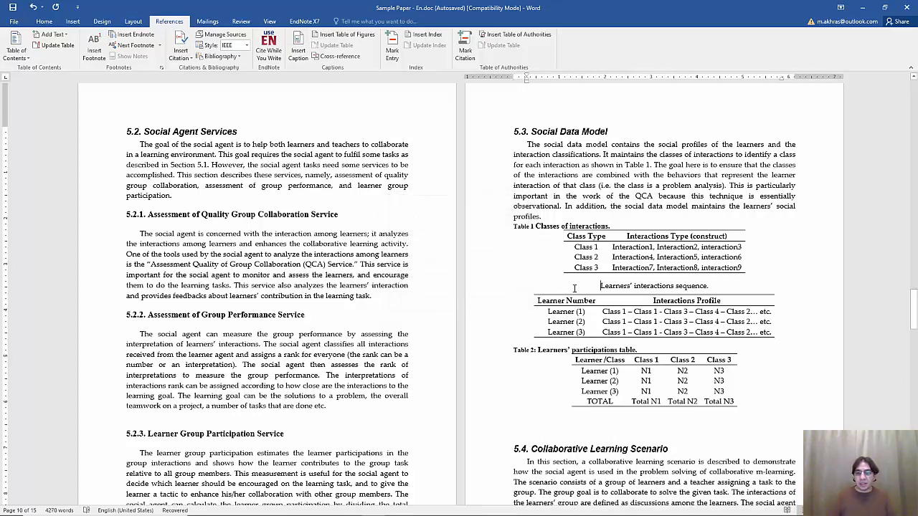
left_click(299, 49)
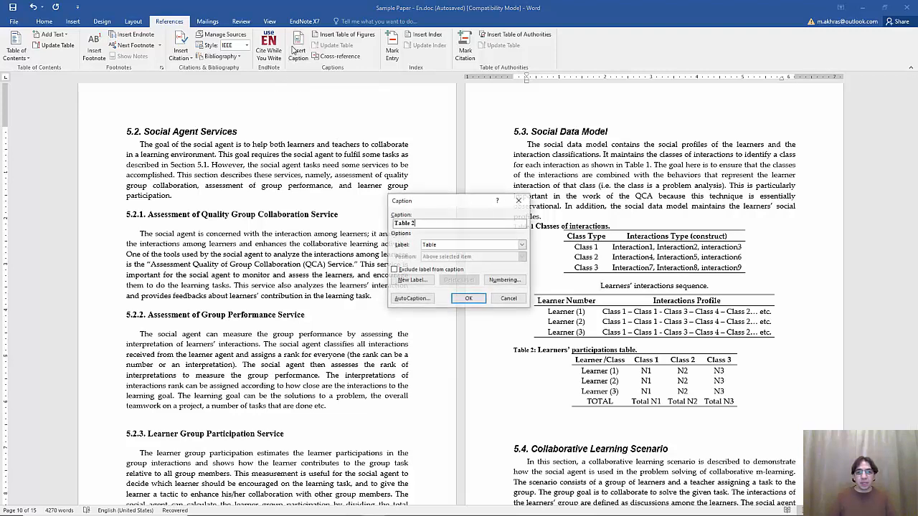
left_click(467, 299)
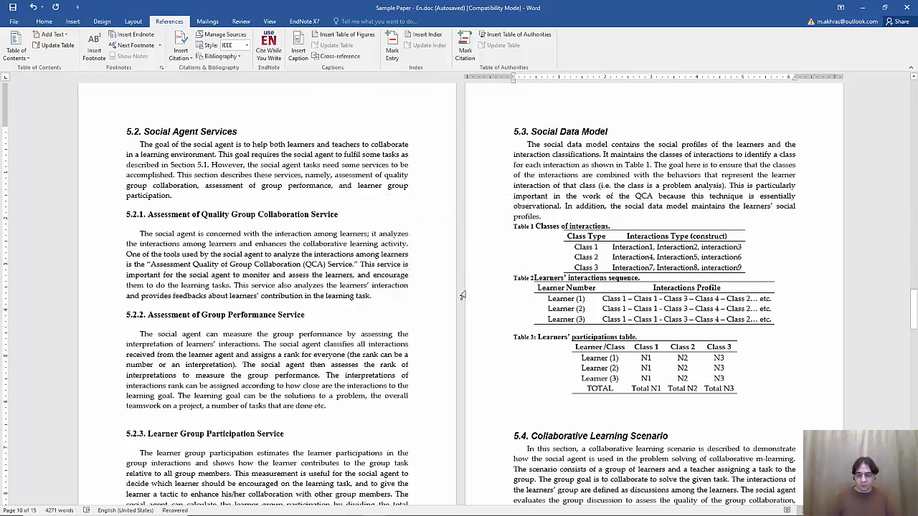
key("Home")
key("Return")
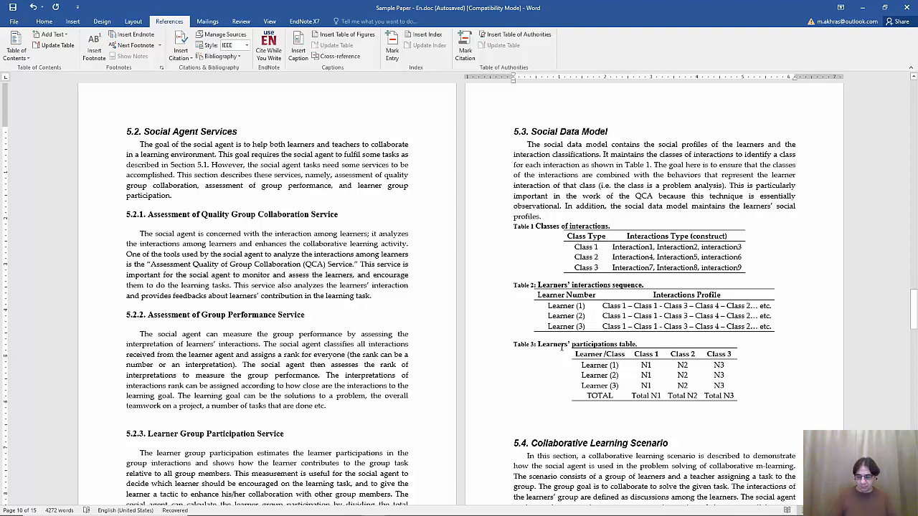
Insert a list of Table captions below the Table of Figures list on page 2
key("ctrl+Home")
scroll(563, 347, "up", 2)
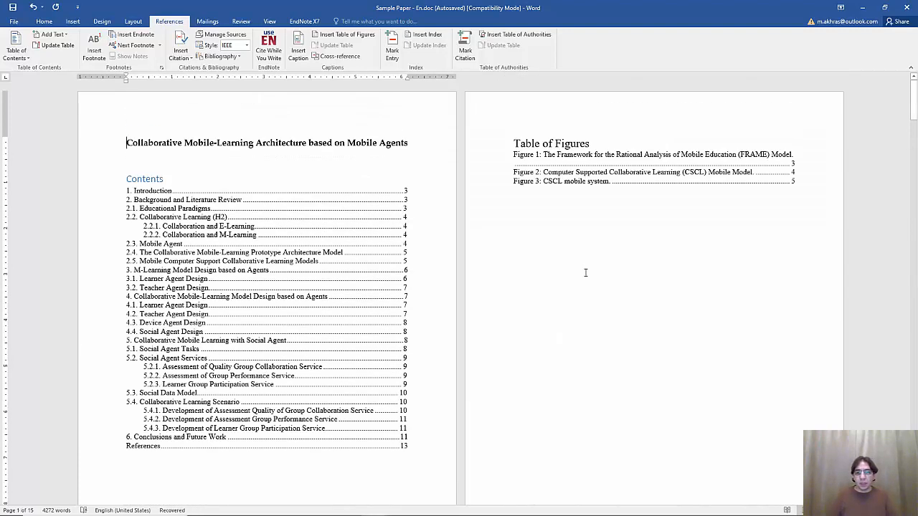
left_click(548, 225)
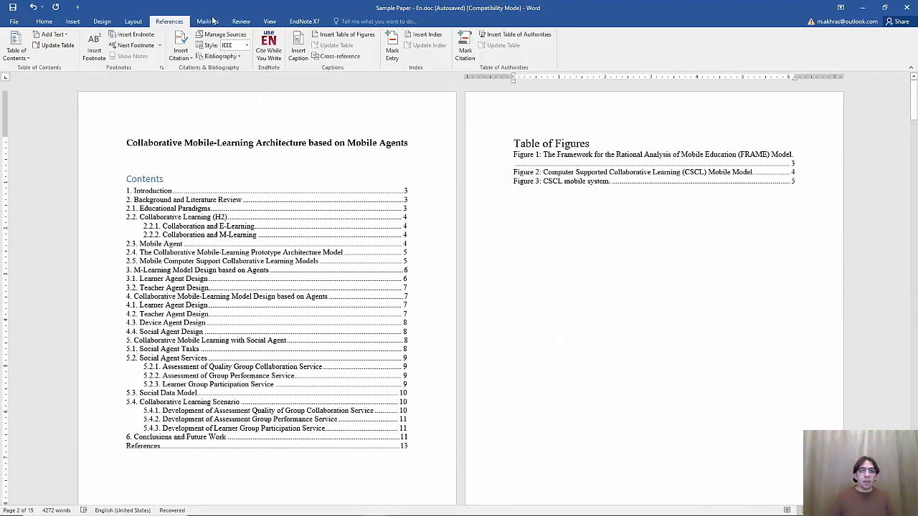
left_click(343, 34)
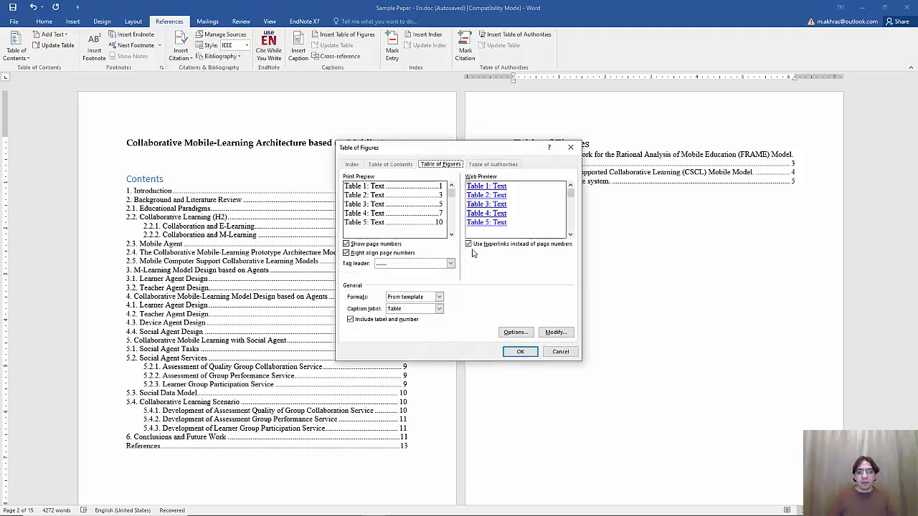
left_click(513, 351)
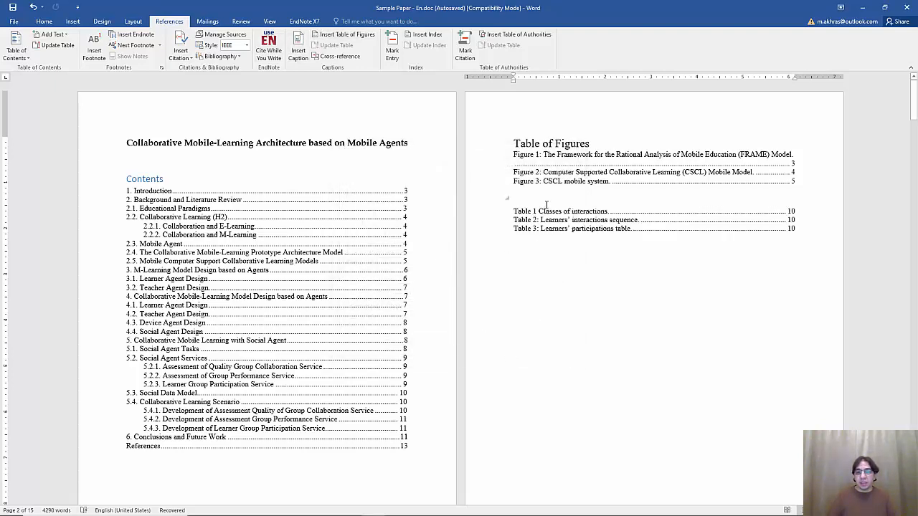
Copy the heading above the new list and rename it 'Table of Tables'
triple_click(543, 146)
key("ctrl+c")
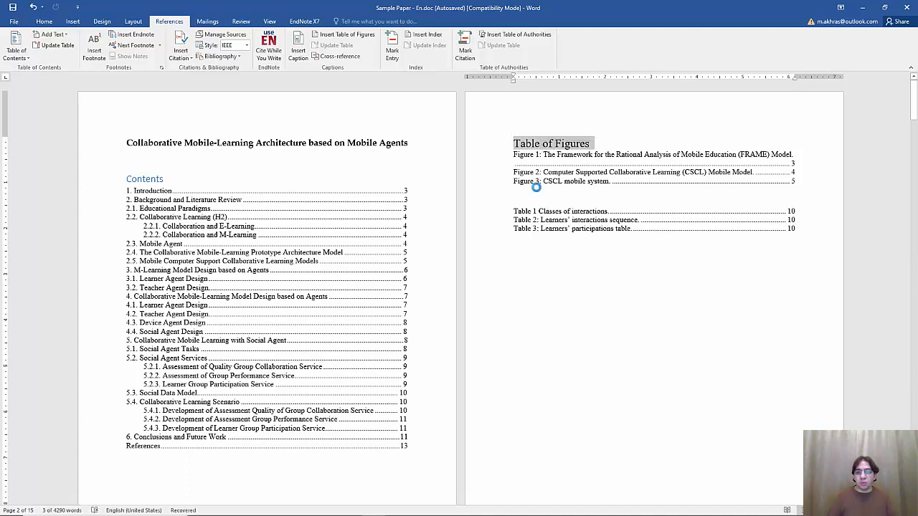
left_click(557, 211)
key("ctrl+v")
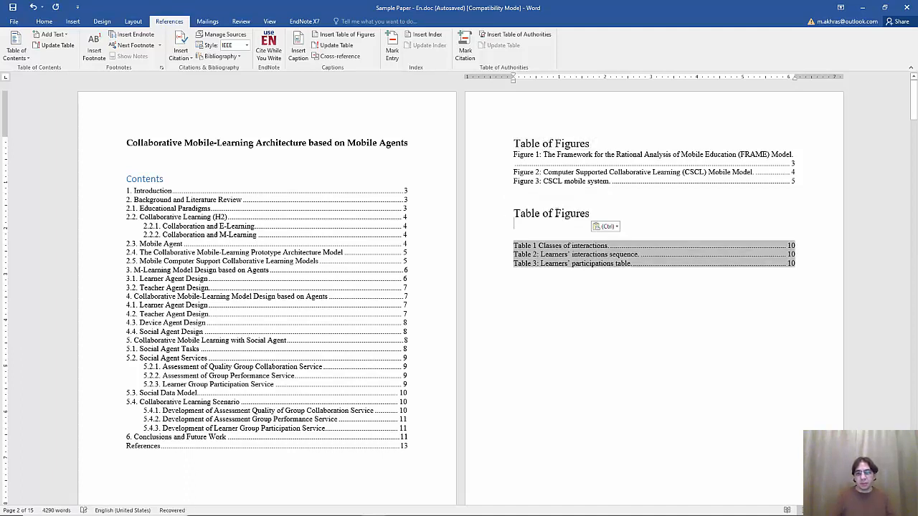
key("BackSpace")
key("ctrl+shift+Left")
type("Tabl")
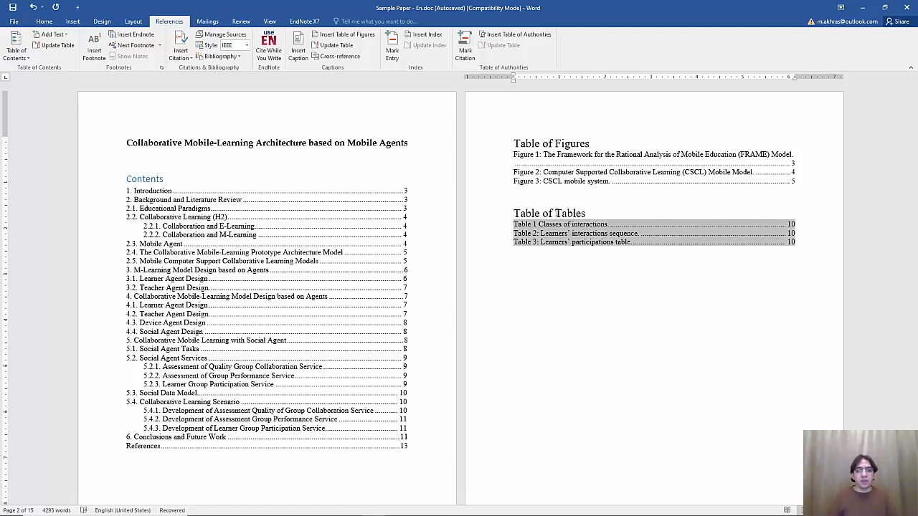
Check that the Contents, Table of Figures and Table of Tables lists are automatic fields
left_click(131, 181)
left_click(592, 165)
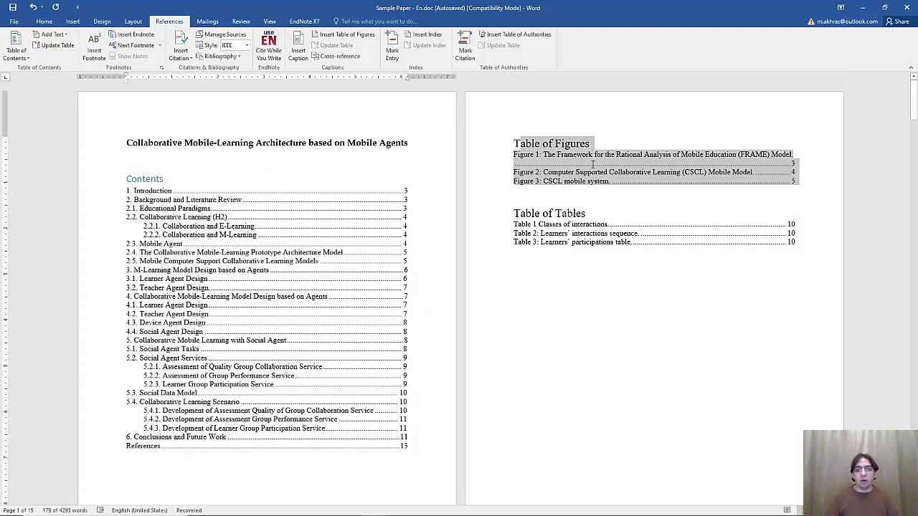
left_click_drag(592, 164, 609, 170)
left_click_drag(515, 213, 571, 247)
left_click(589, 259)
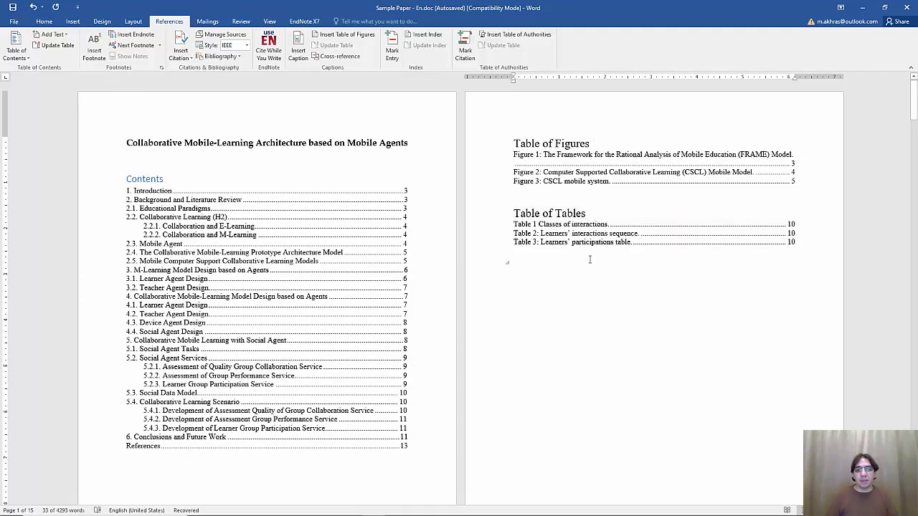